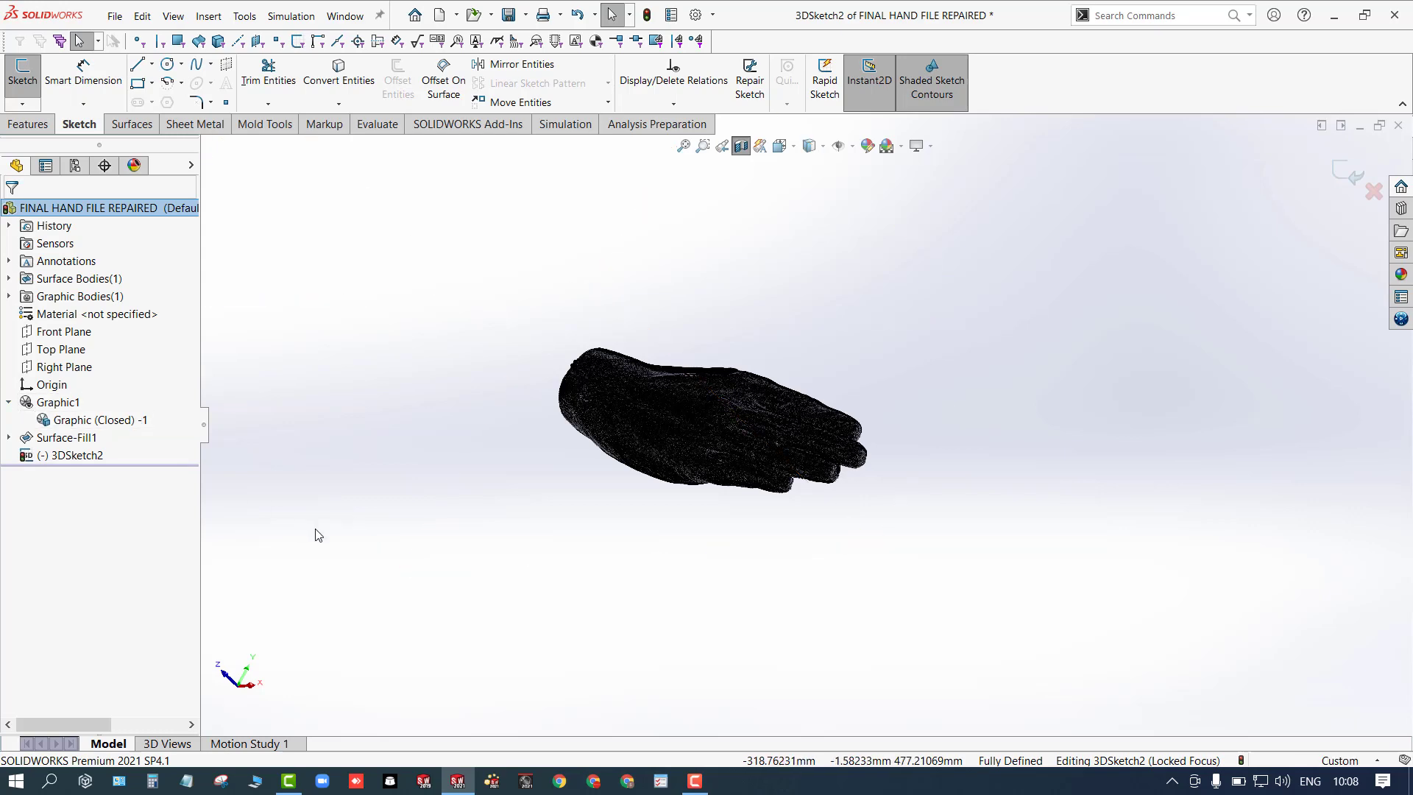
Step: Examine the hand mesh from several sides and inspect the opening at the thumb tip closely
middle_drag(510, 544, 438, 519)
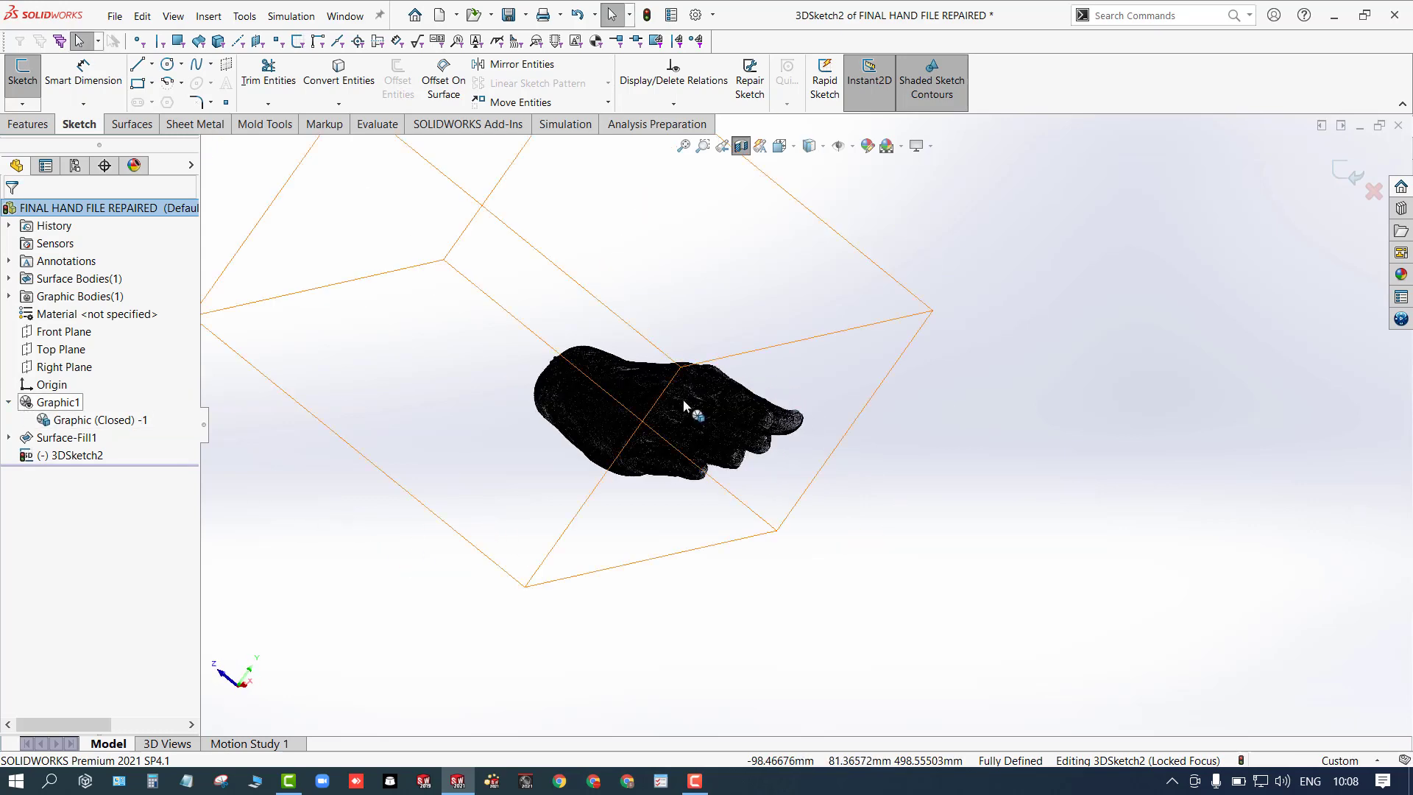
scroll(684, 398, down, 6)
middle_drag(735, 406, 801, 456)
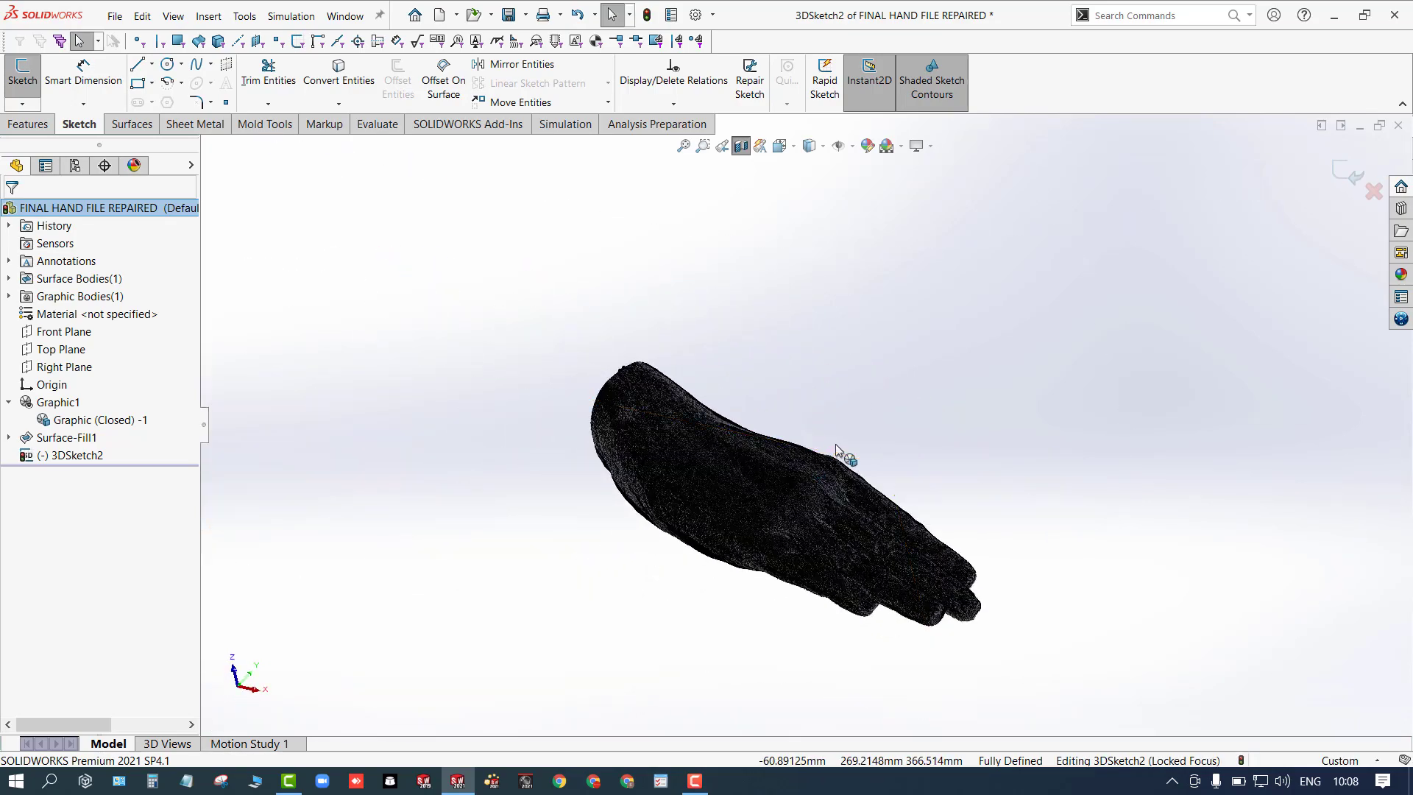
scroll(831, 500, down, 5)
middle_drag(872, 582, 670, 523)
scroll(826, 462, up, 5)
scroll(665, 518, up, 3)
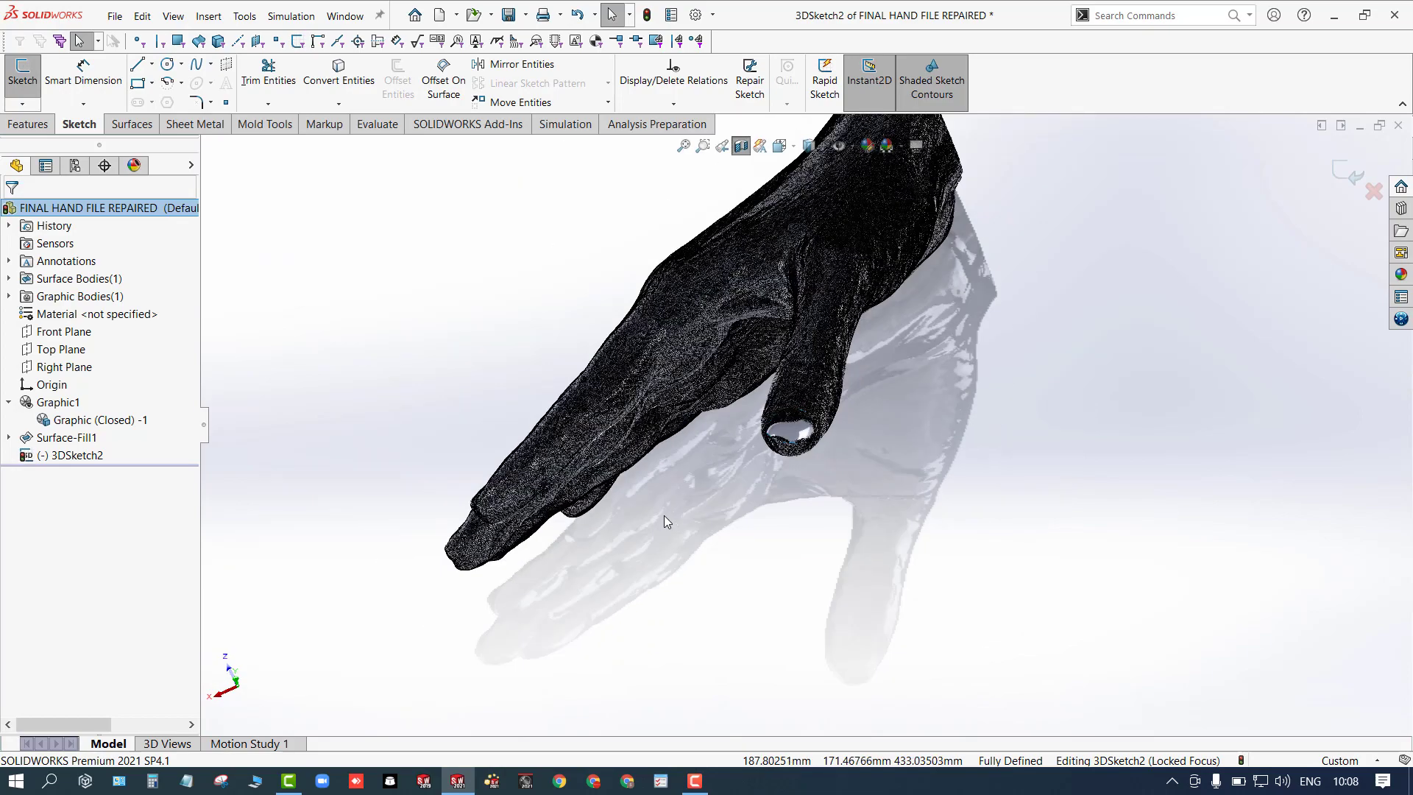
scroll(757, 440, down, 10)
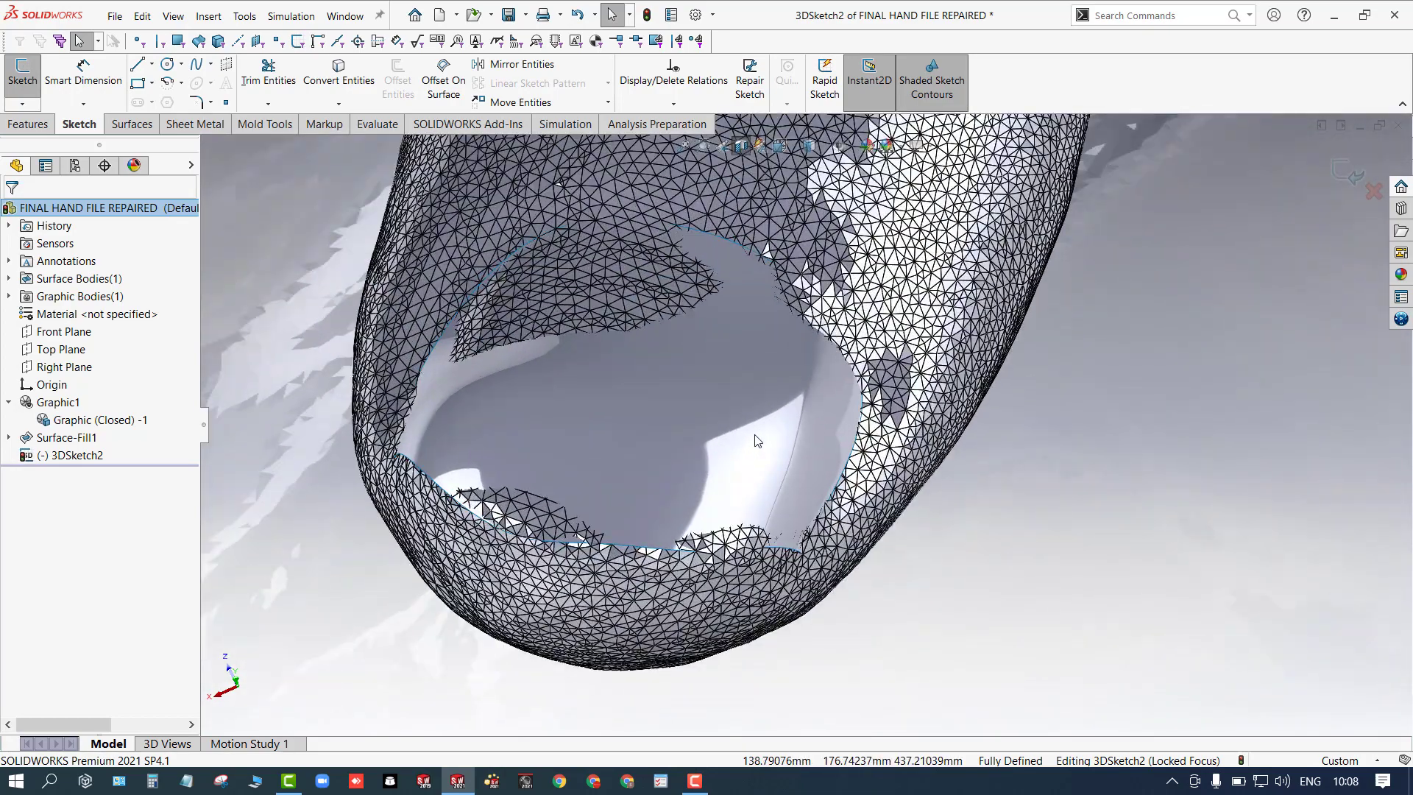
Step: Inspect the surface fill at the thumb tip and highlight the 3D sketch that bounds it
click(700, 427)
scroll(700, 427, up, 3)
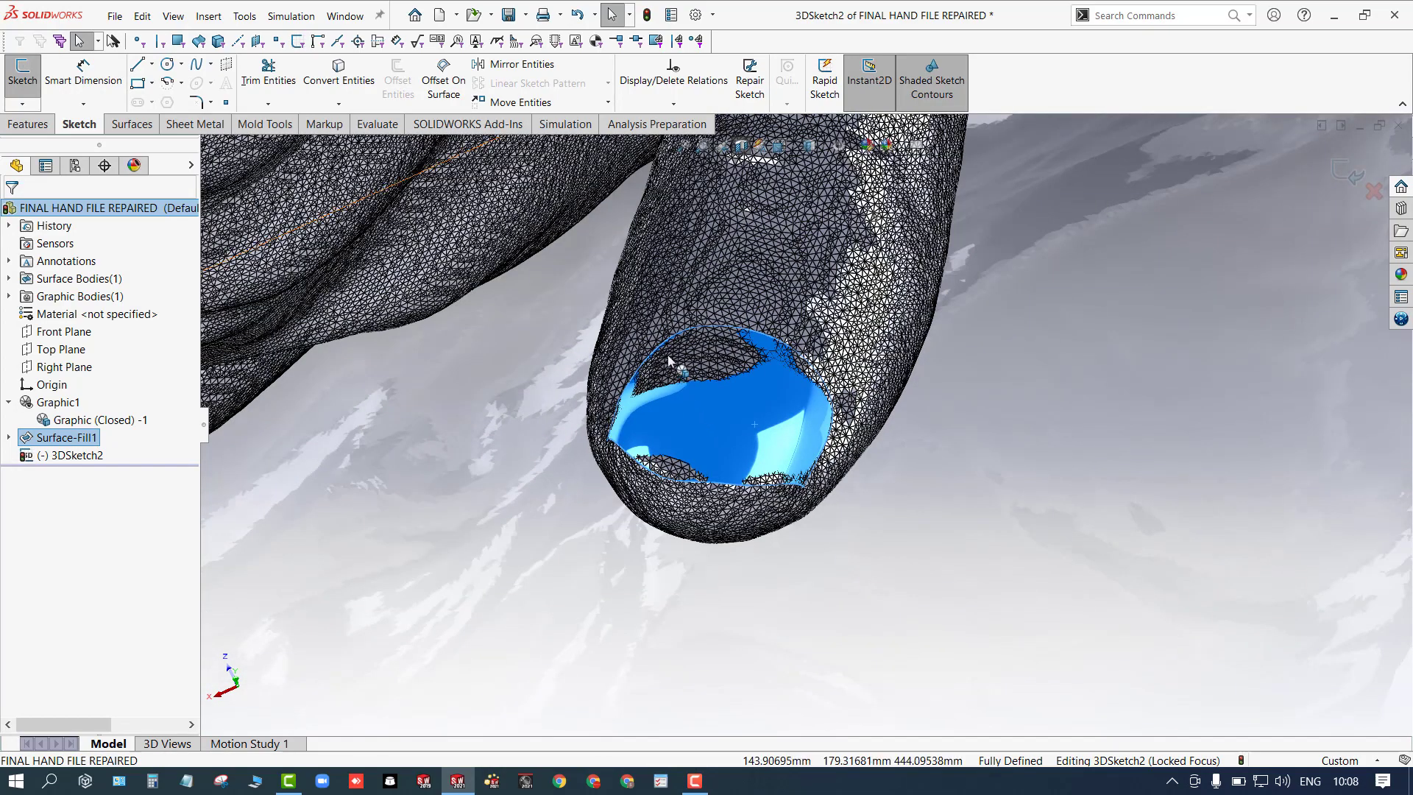
click(8, 437)
click(58, 455)
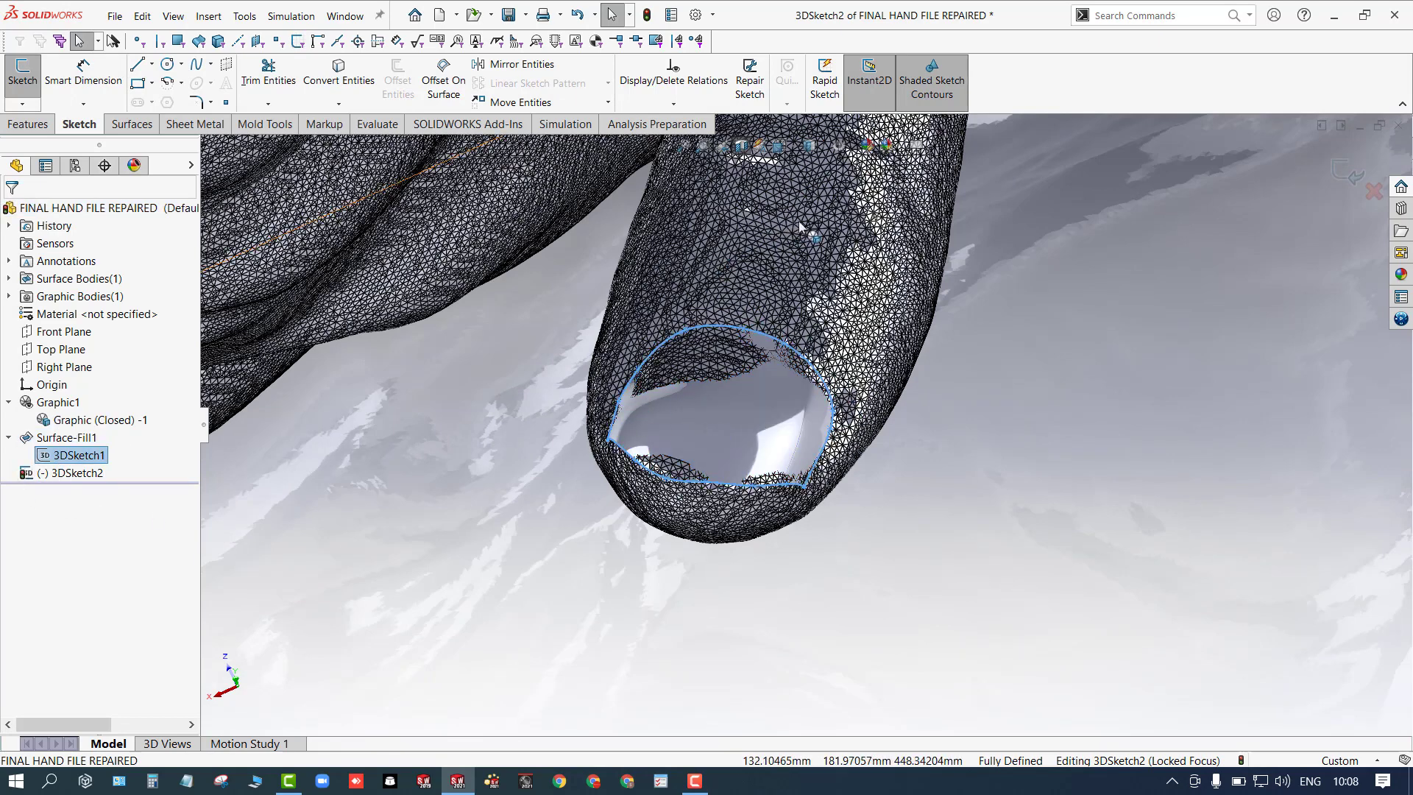
scroll(475, 410, up, 3)
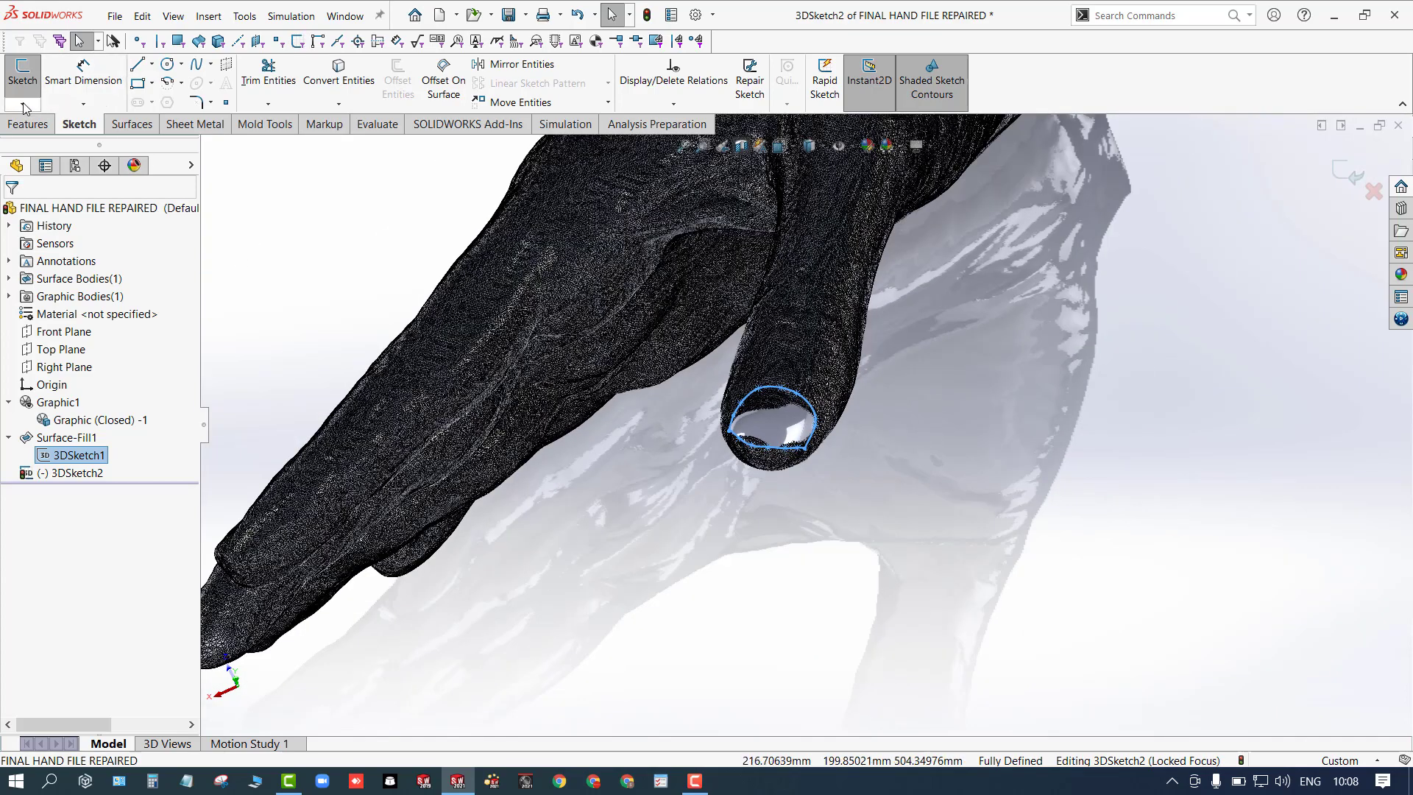
scroll(571, 563, up, 5)
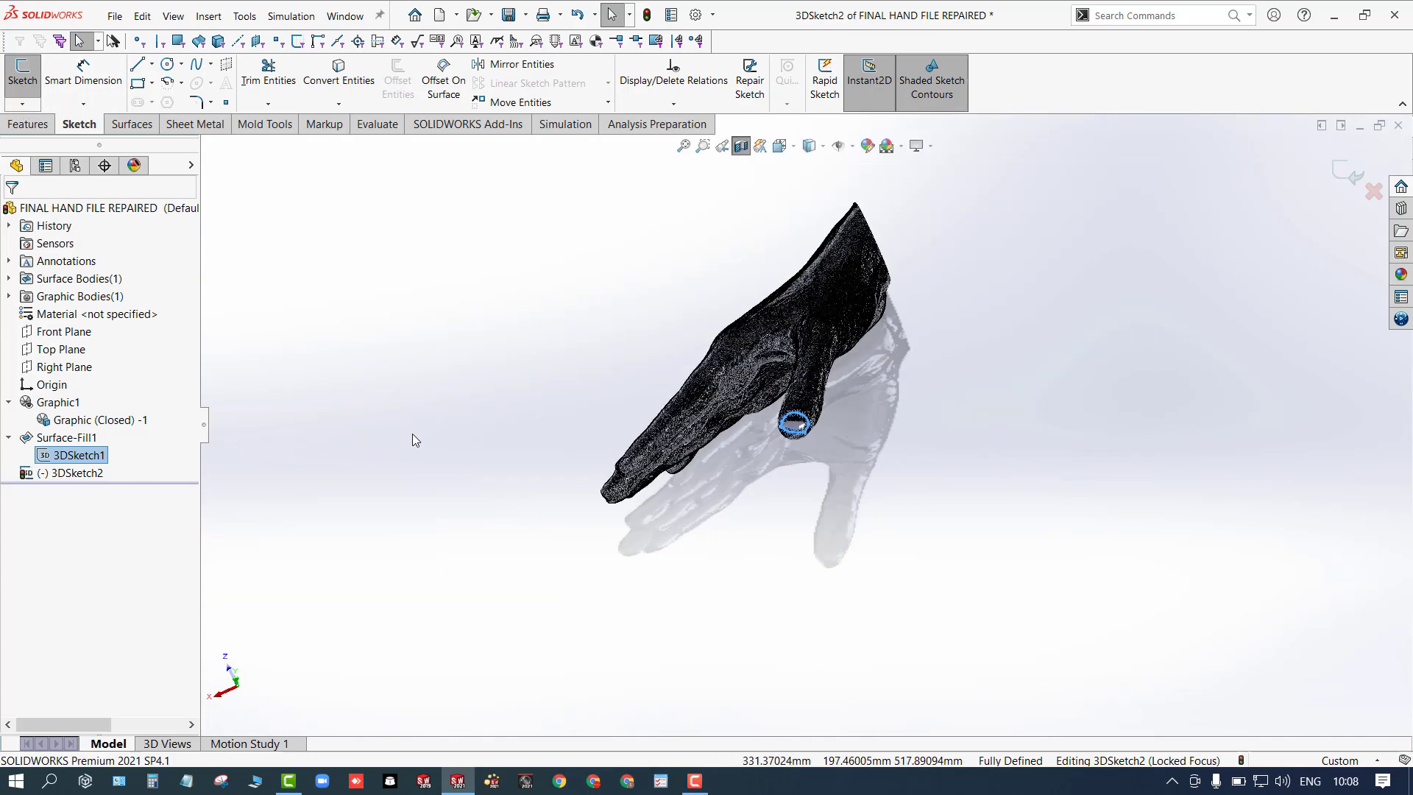
Step: Examine the flat wrist end of the hand mesh and its outer rim
click(413, 435)
middle_drag(509, 400, 324, 522)
middle_drag(1251, 243, 968, 294)
scroll(968, 294, down, 8)
middle_drag(841, 362, 956, 351)
scroll(846, 368, up, 3)
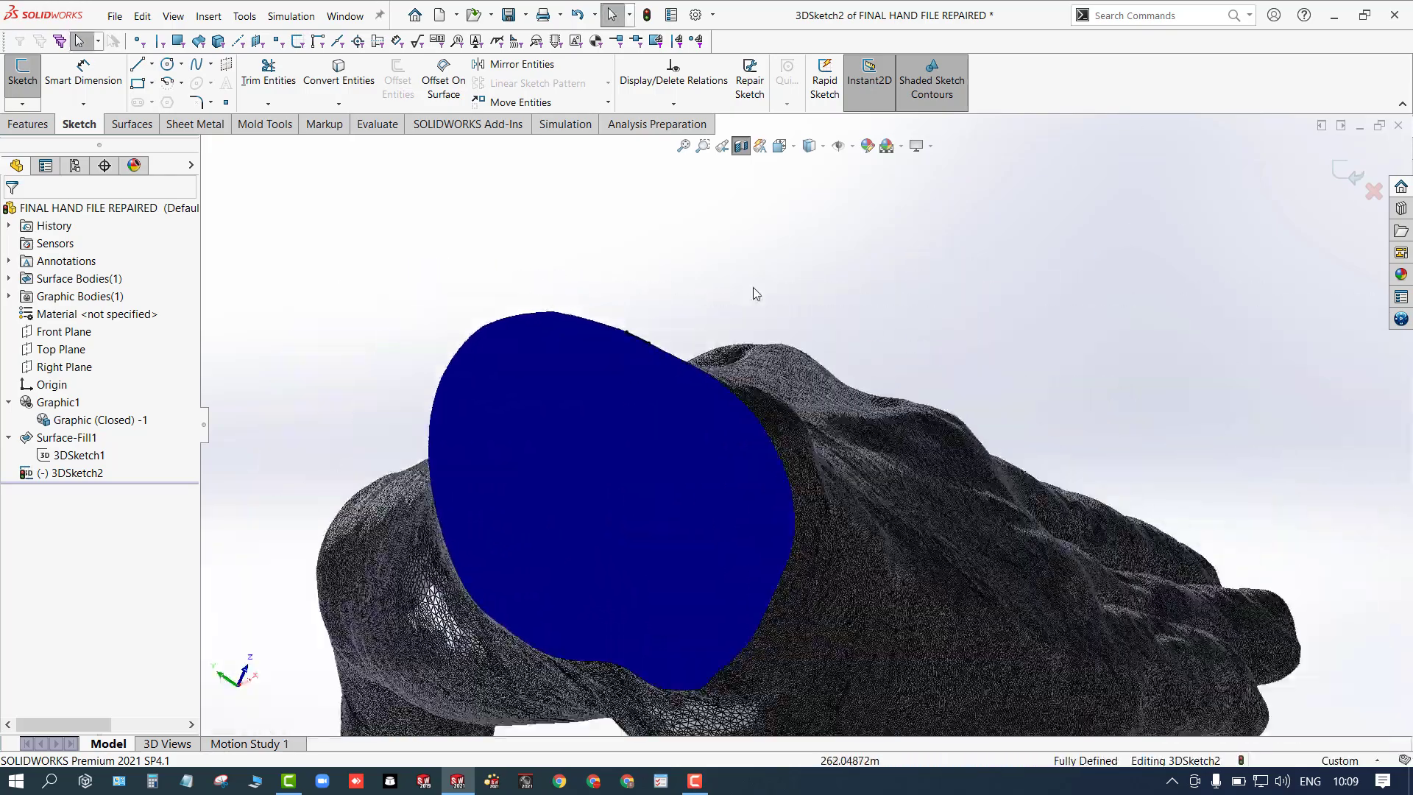
scroll(662, 350, down, 5)
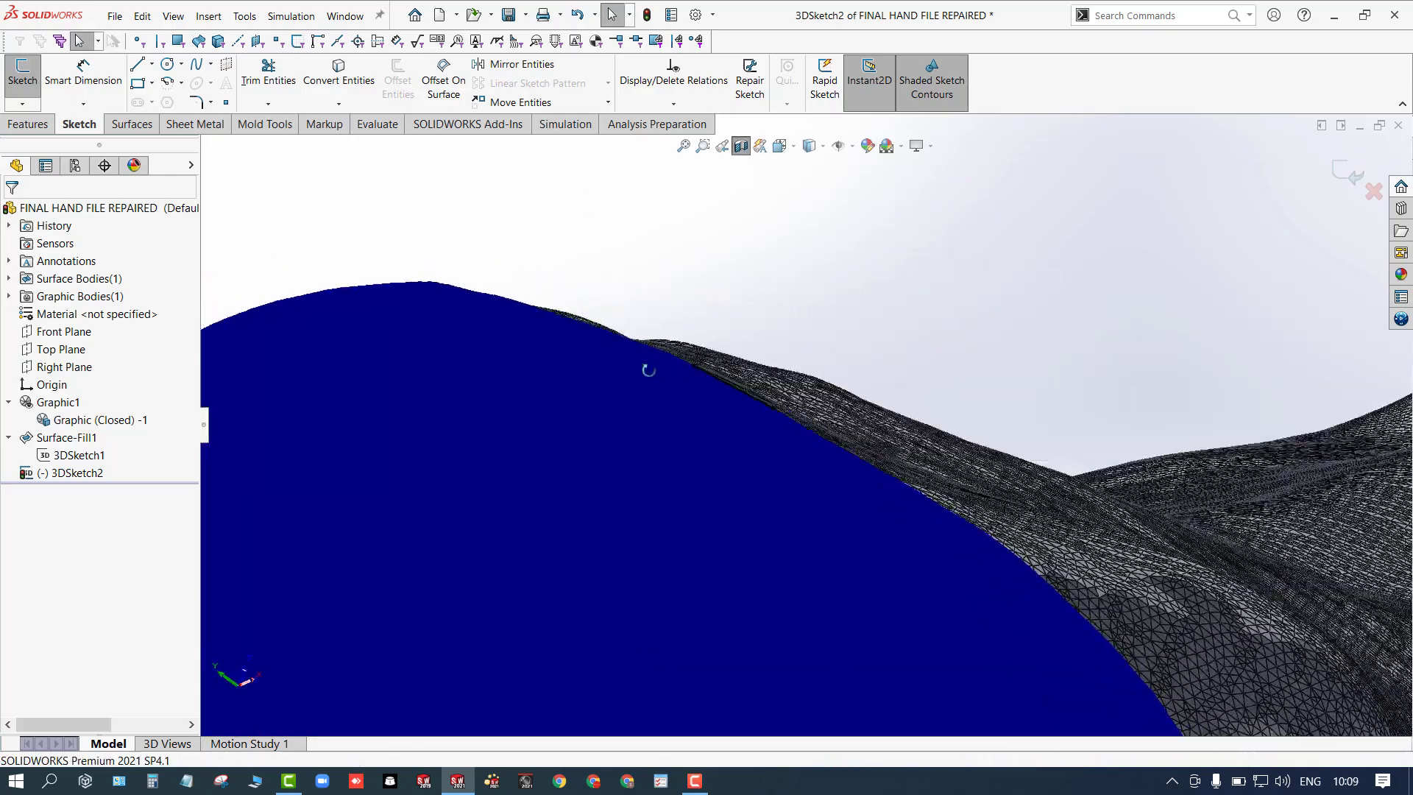
click(22, 104)
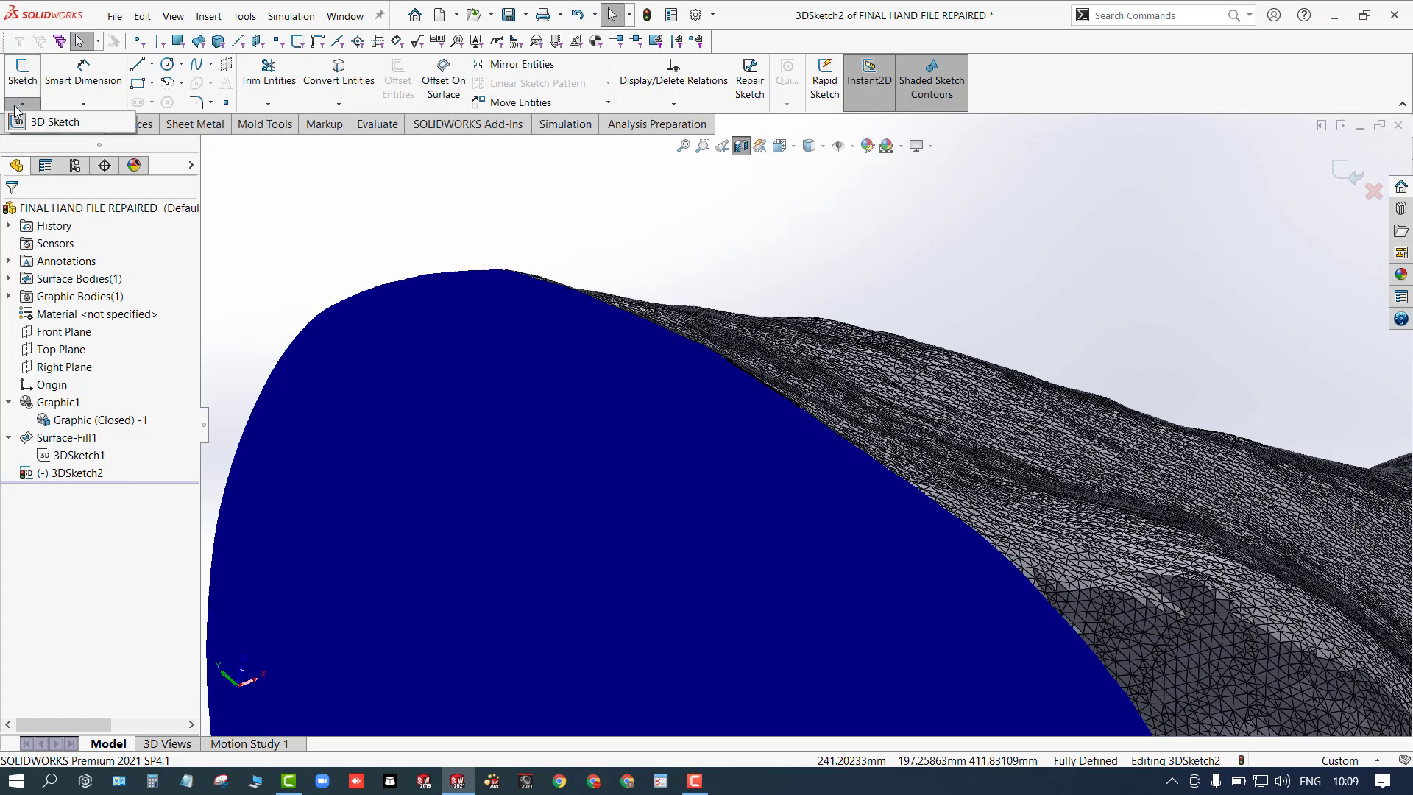
click(26, 122)
click(211, 64)
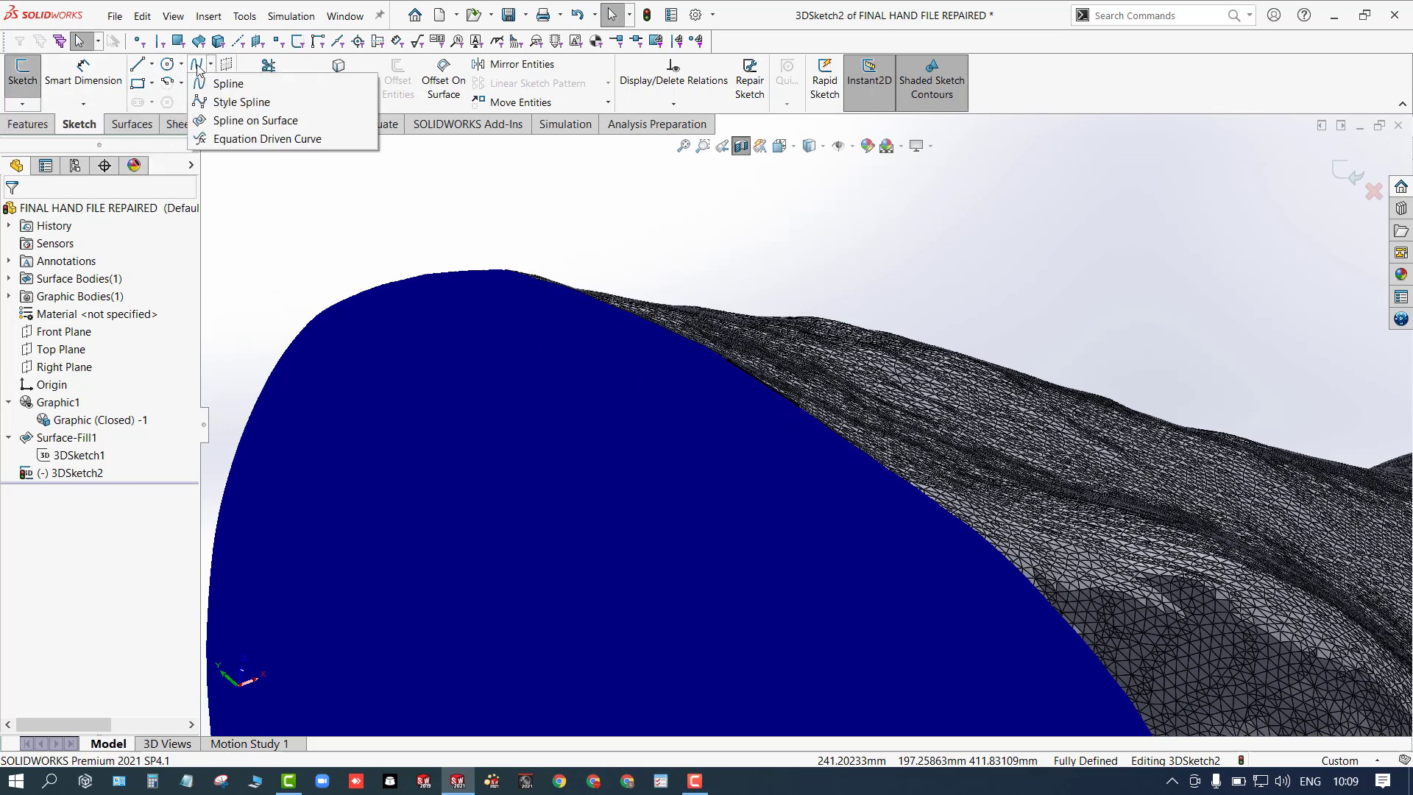
click(217, 85)
scroll(521, 285, up, 4)
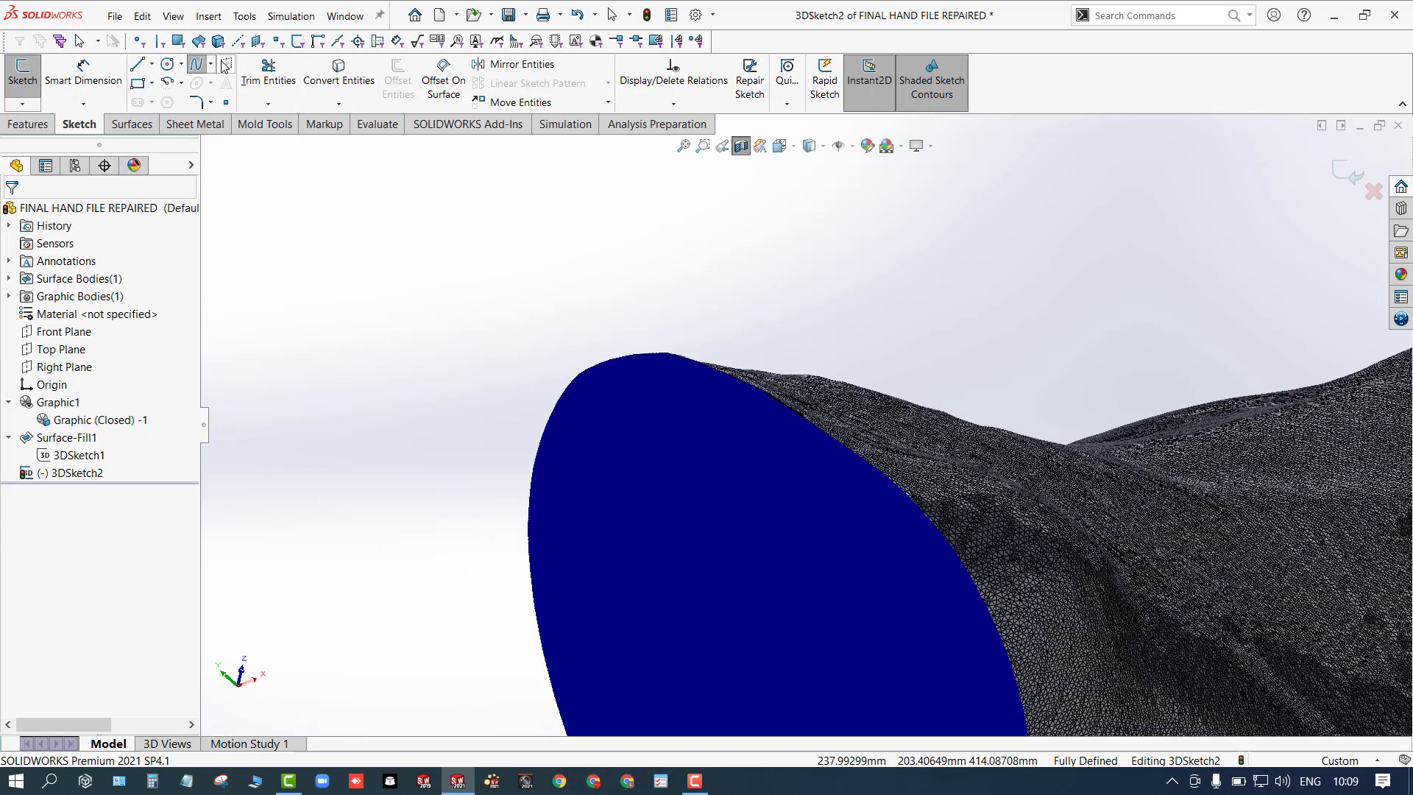
click(210, 64)
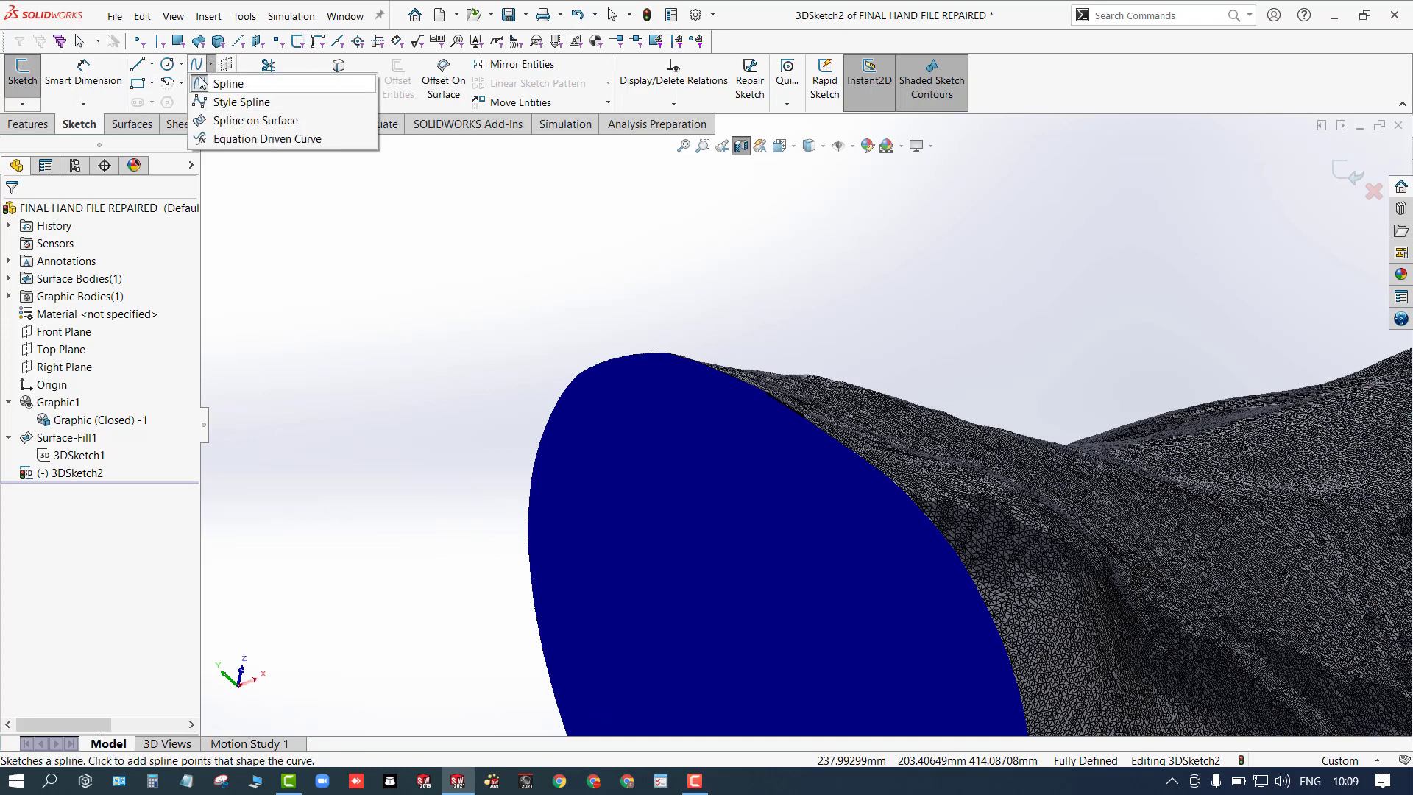
click(228, 83)
click(263, 236)
right_click(615, 359)
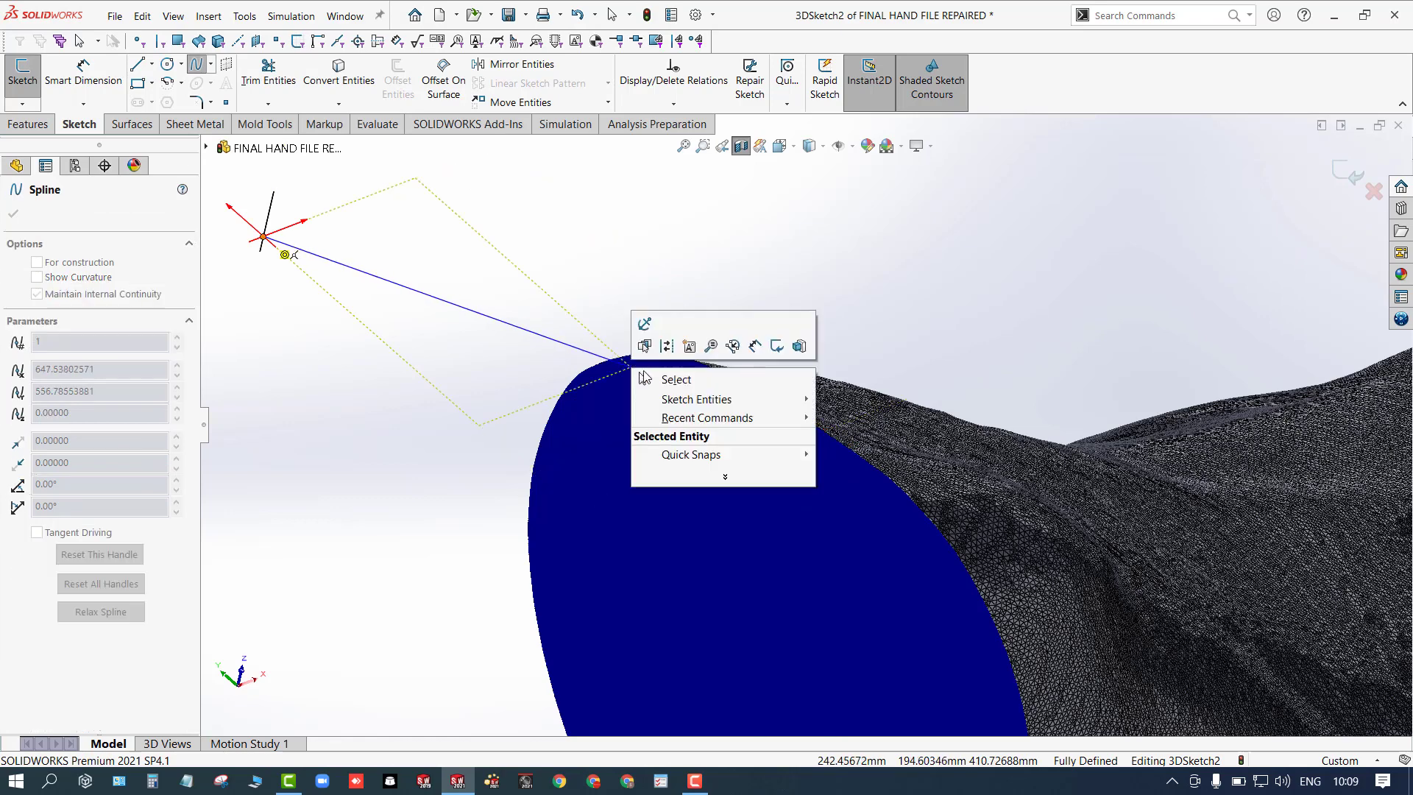
click(662, 380)
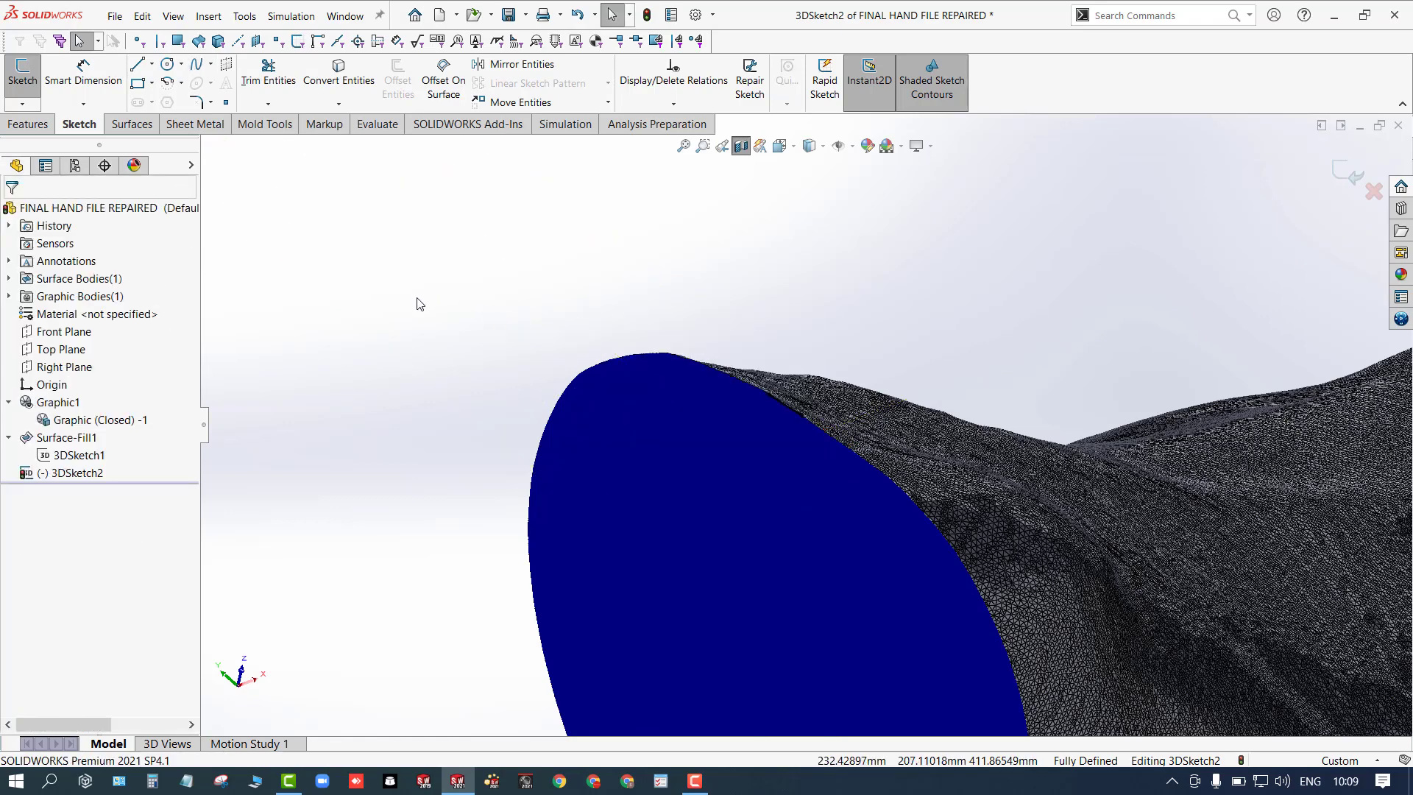
Step: Start a spline in the 3D sketch and place its first points along the upper rim of the wrist end
click(181, 64)
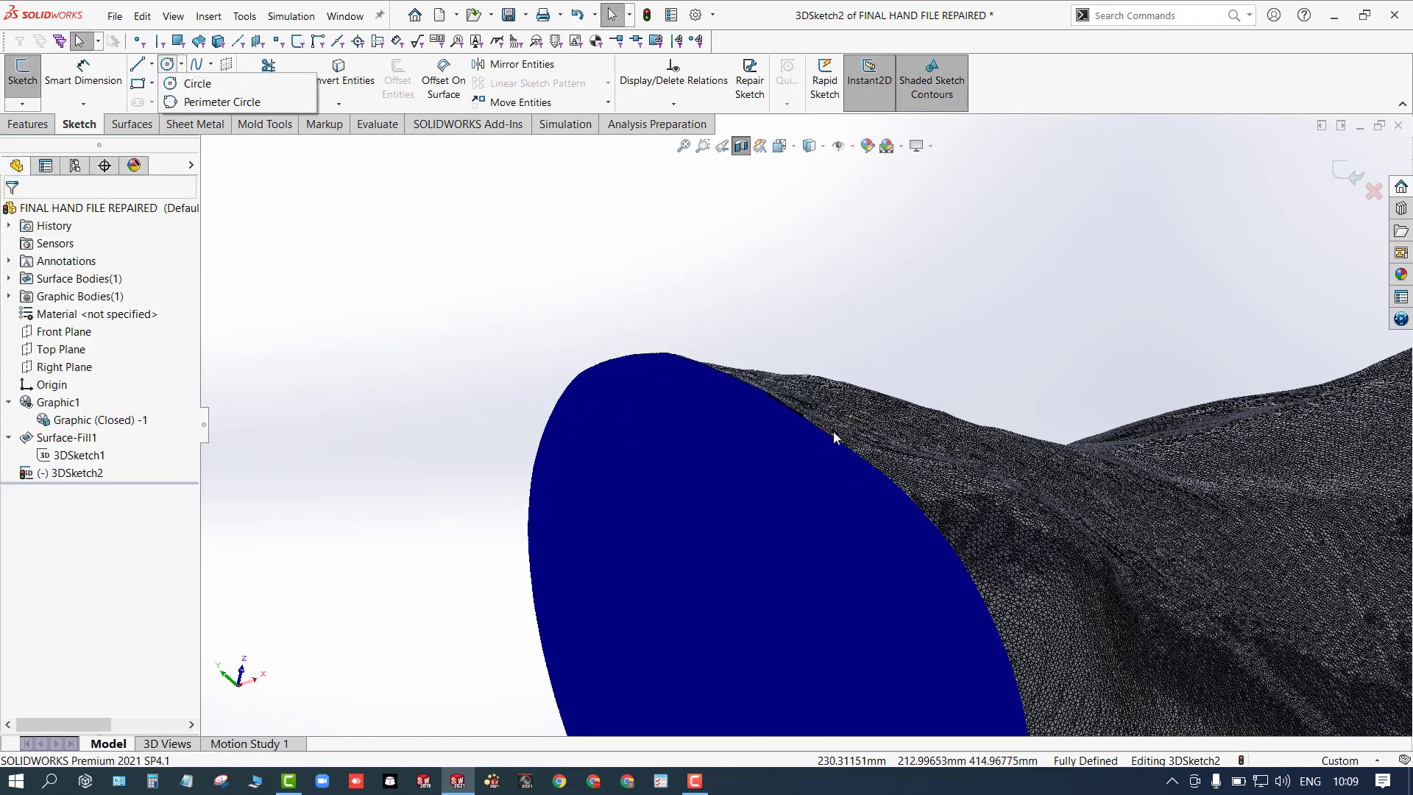
click(197, 64)
scroll(745, 395, down, 1)
scroll(740, 389, down, 6)
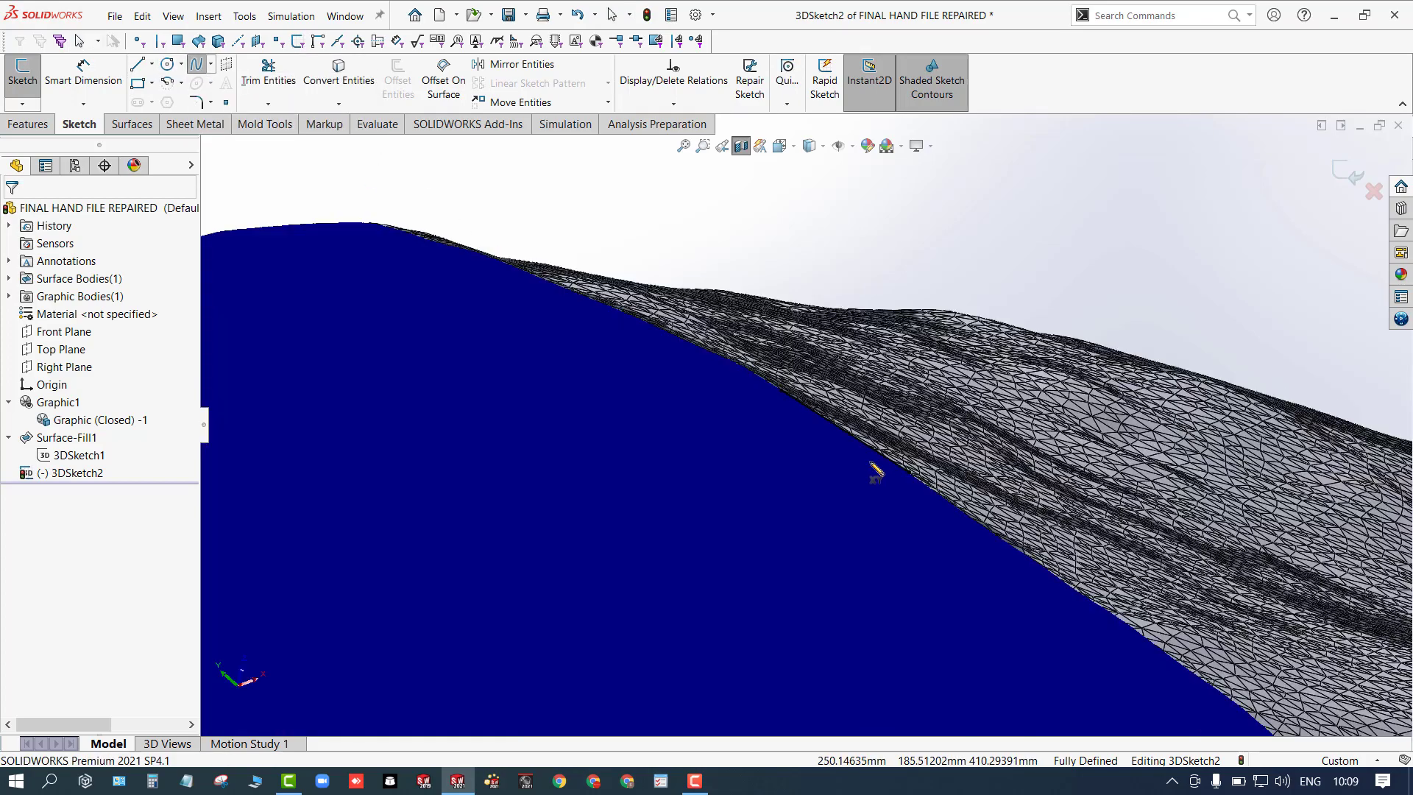
scroll(601, 248, up, 3)
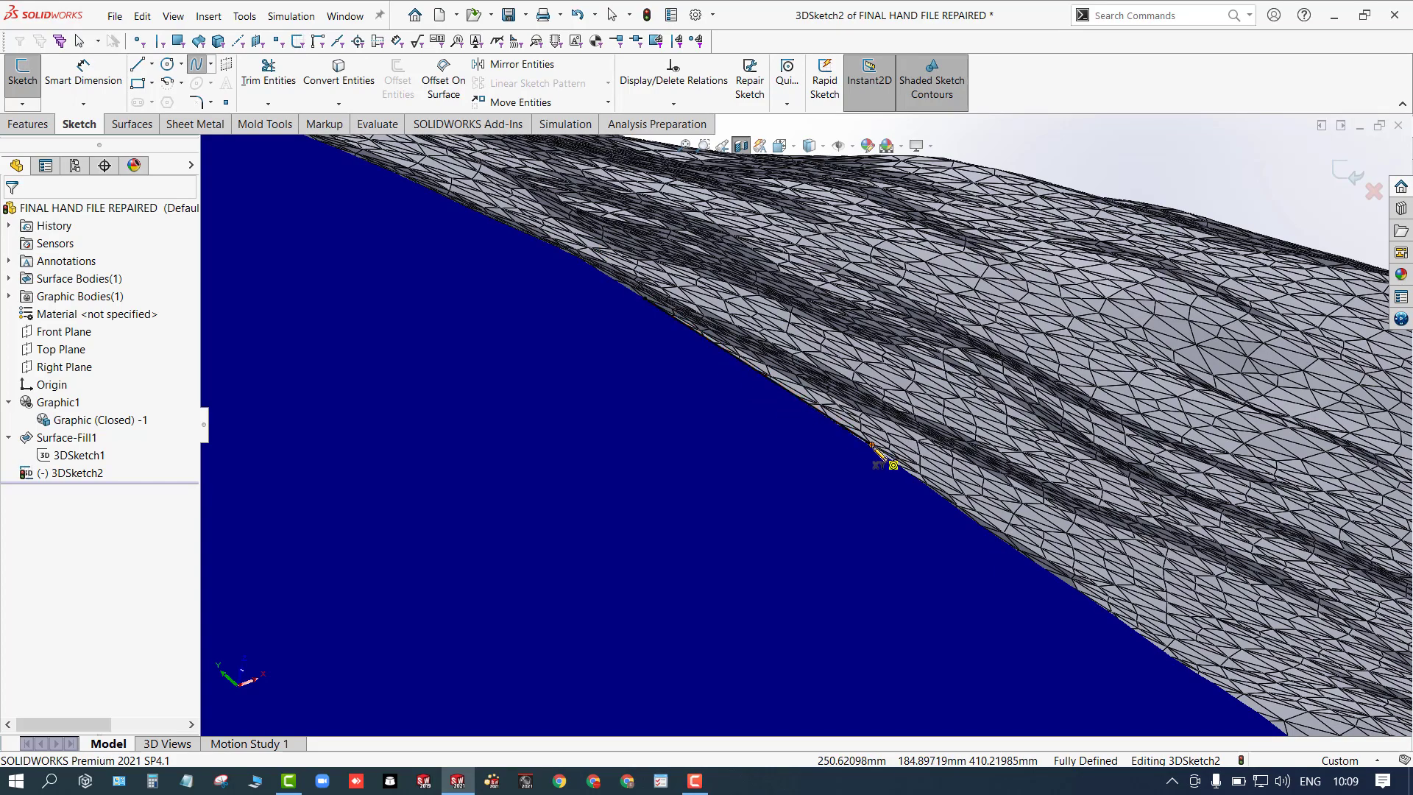
click(905, 469)
scroll(912, 515, down, 3)
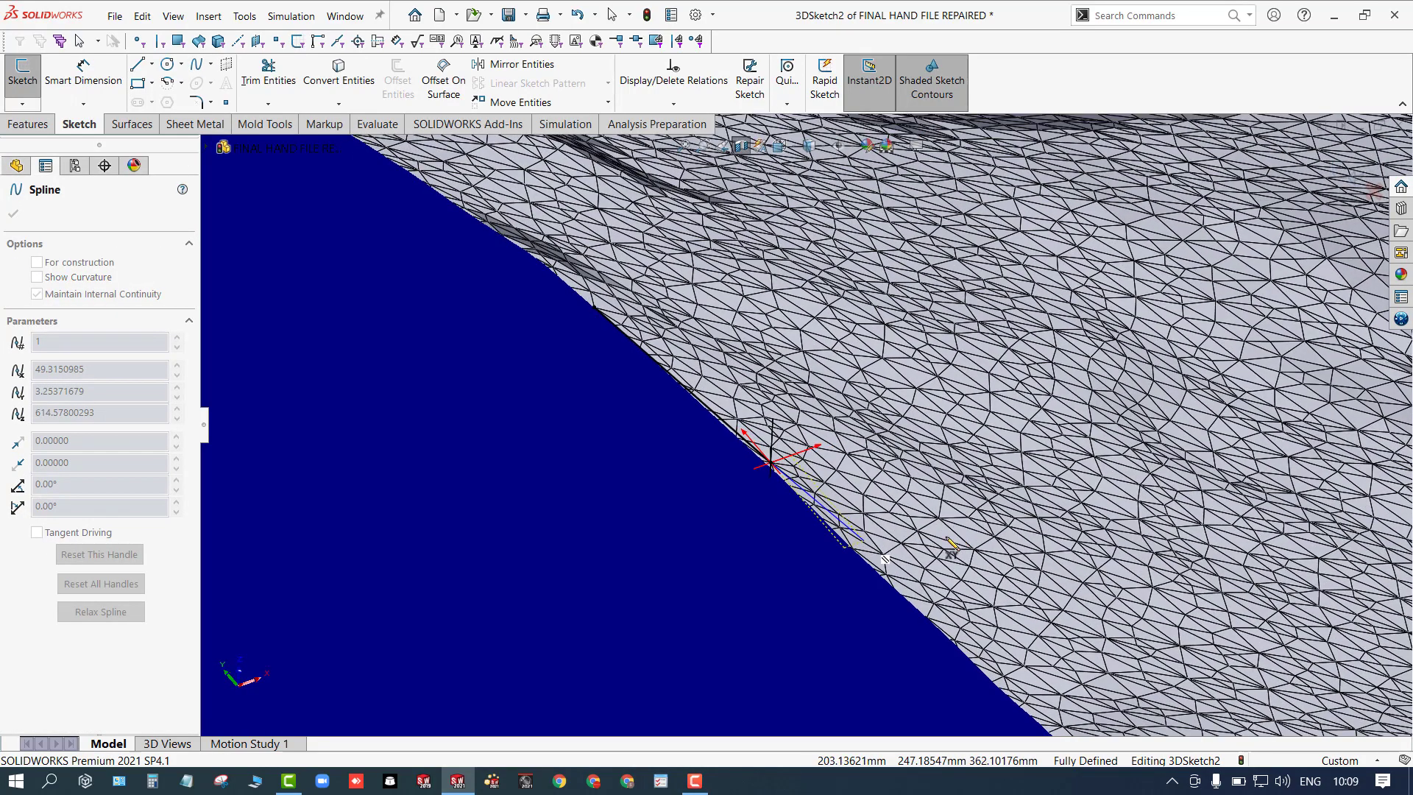
click(892, 586)
scroll(896, 589, up, 3)
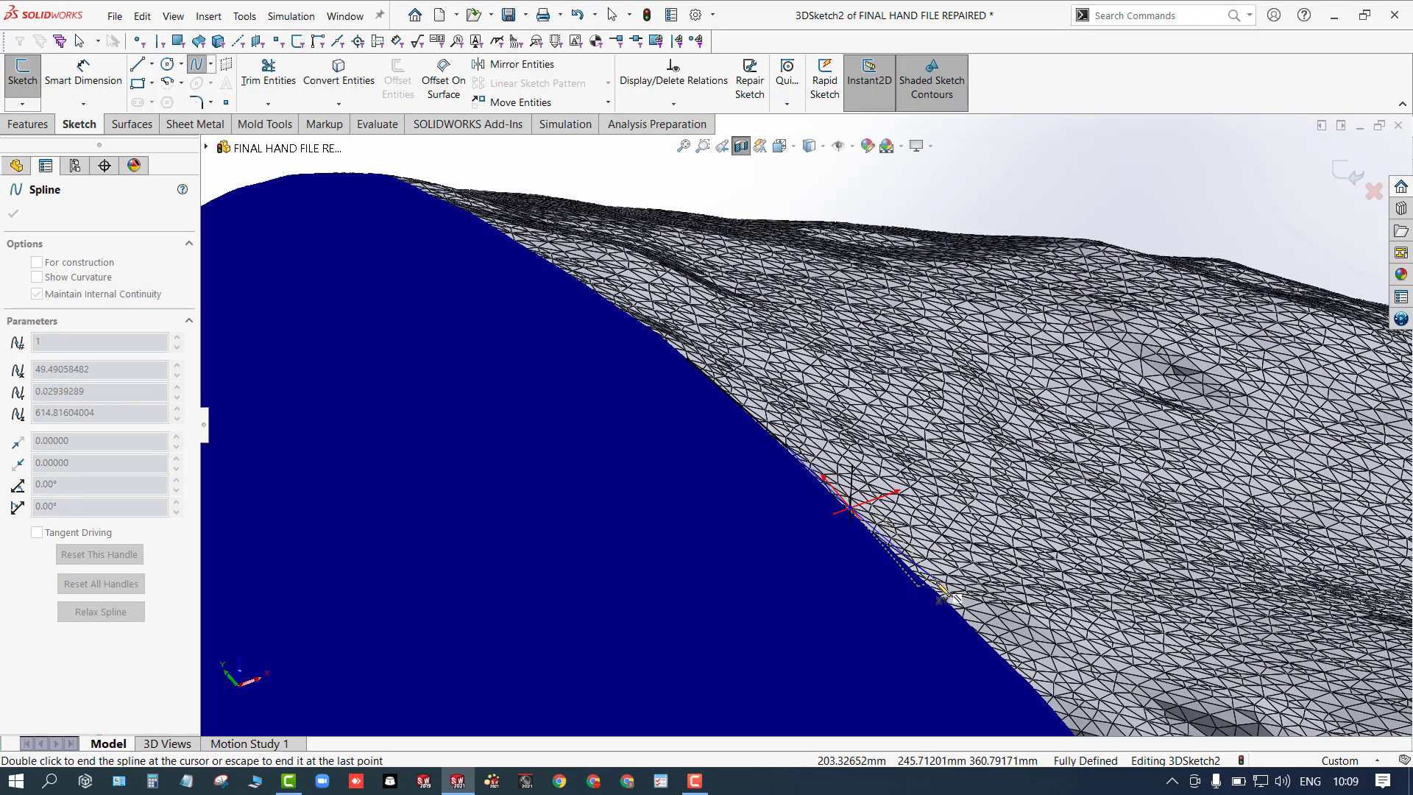
scroll(949, 595, down, 2)
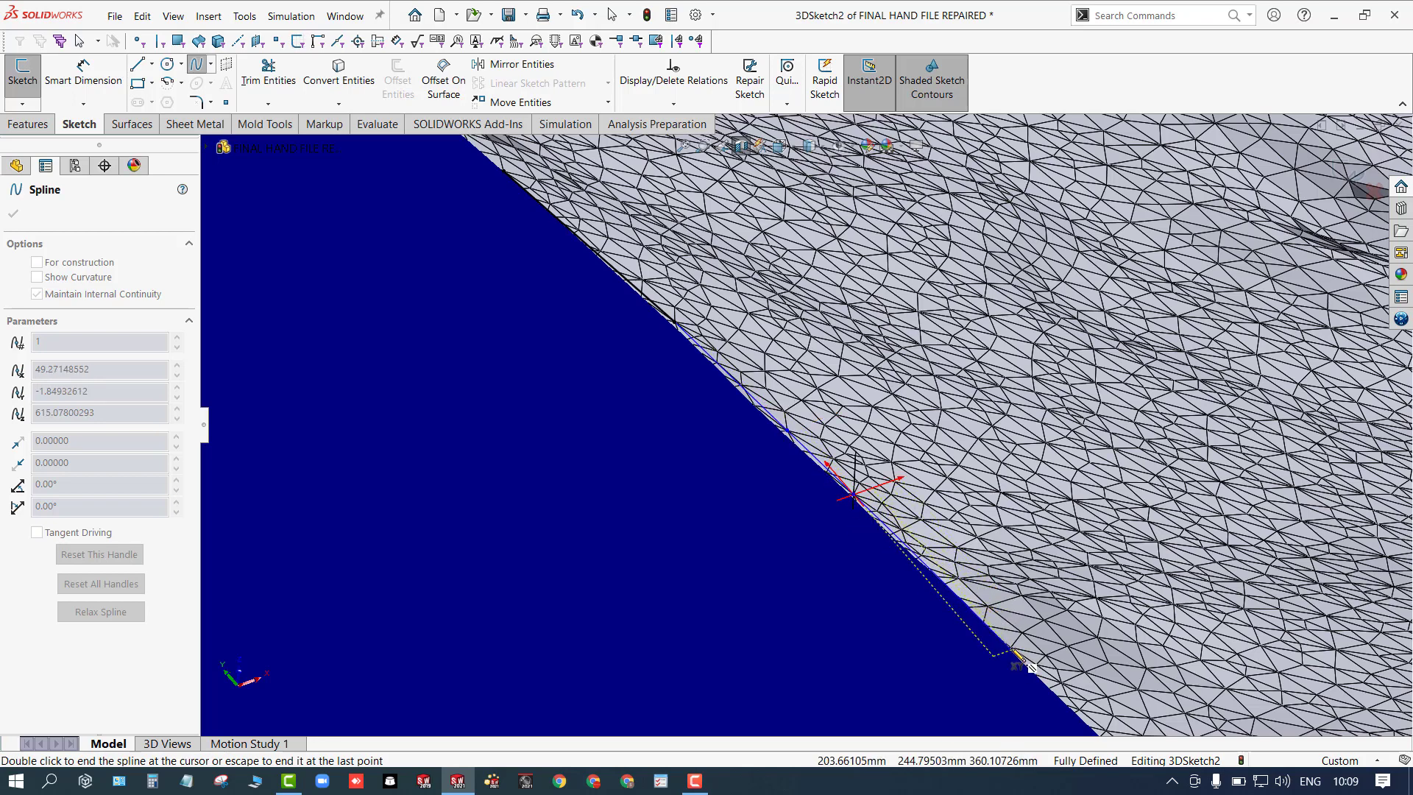
scroll(1030, 664, up, 3)
scroll(1030, 664, down, 5)
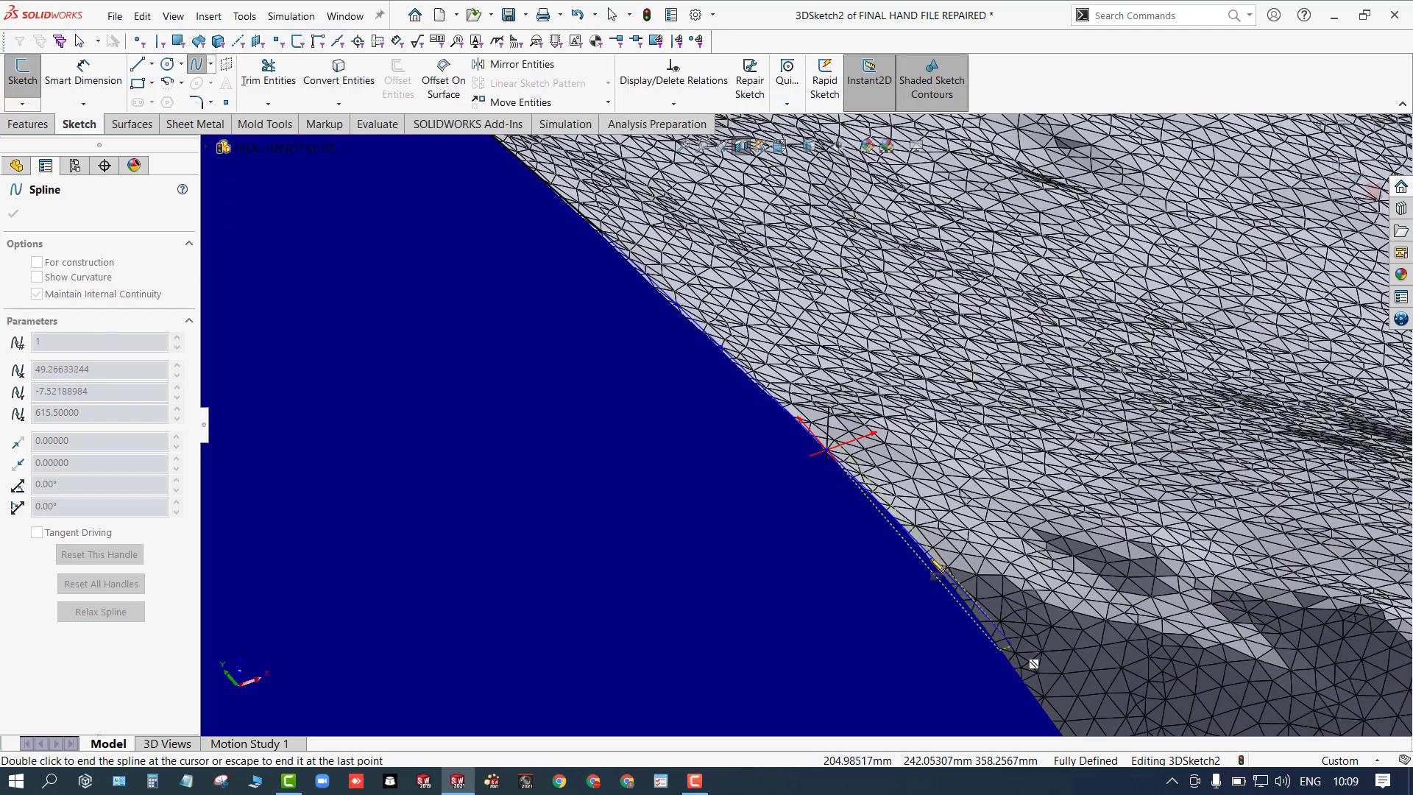
scroll(913, 518, down, 2)
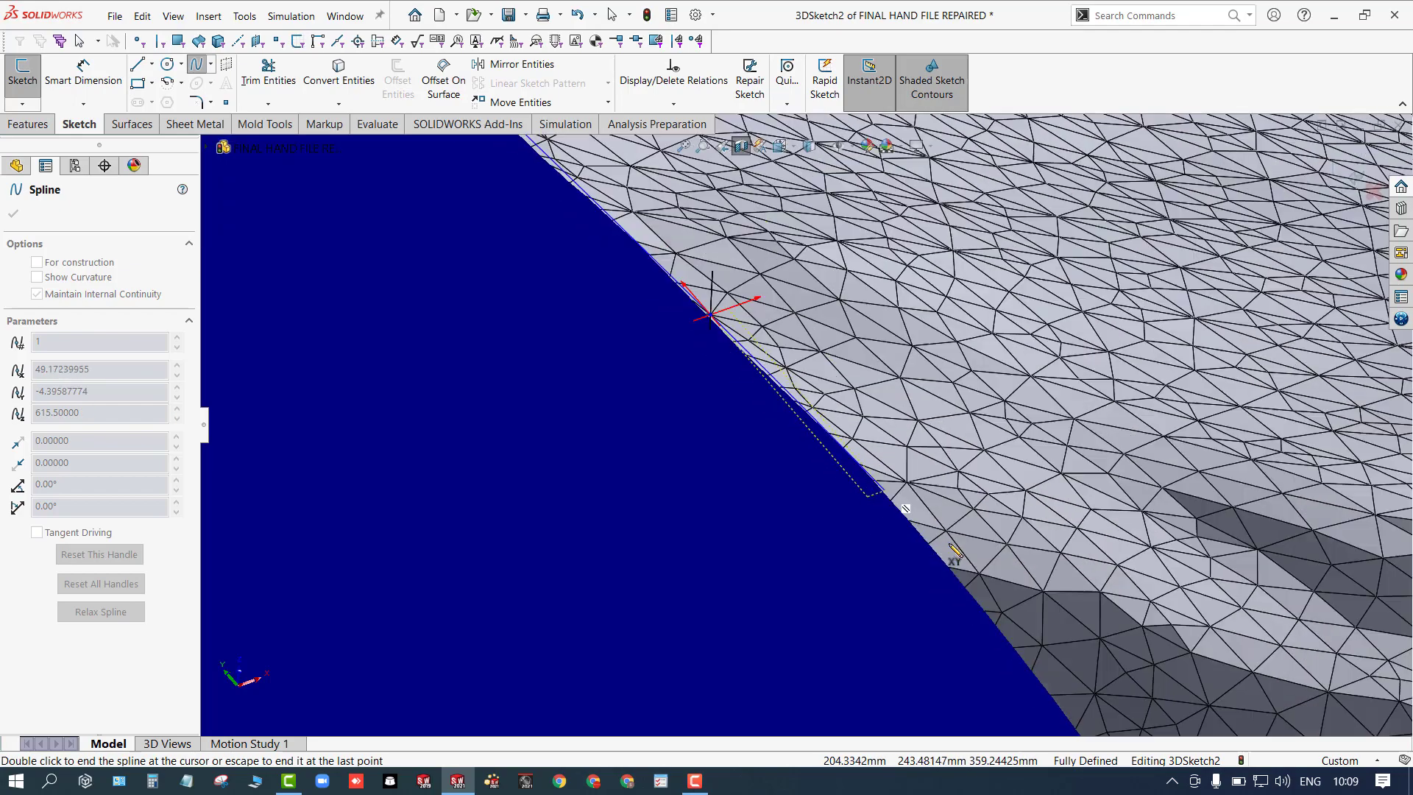
scroll(1011, 640, up, 1)
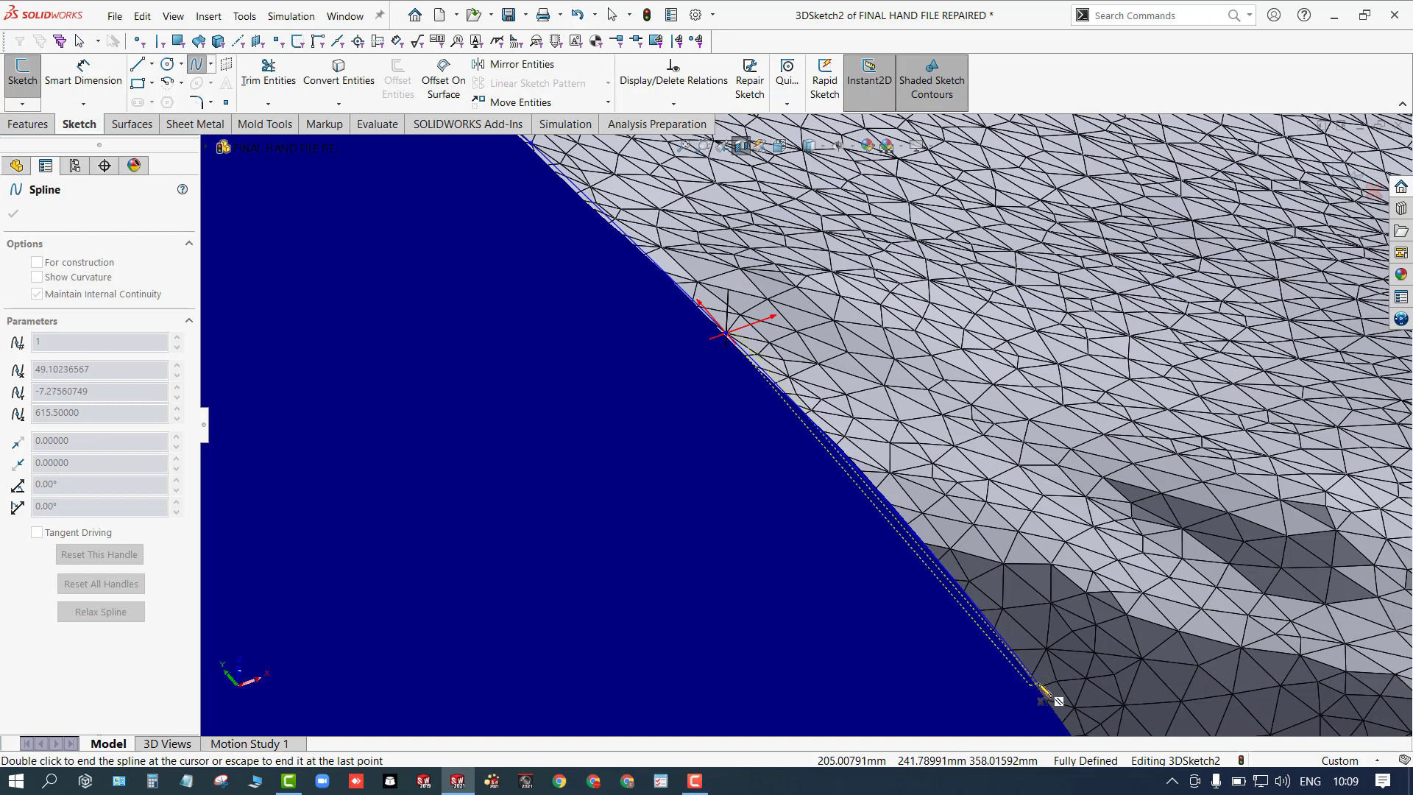
scroll(1043, 690, up, 3)
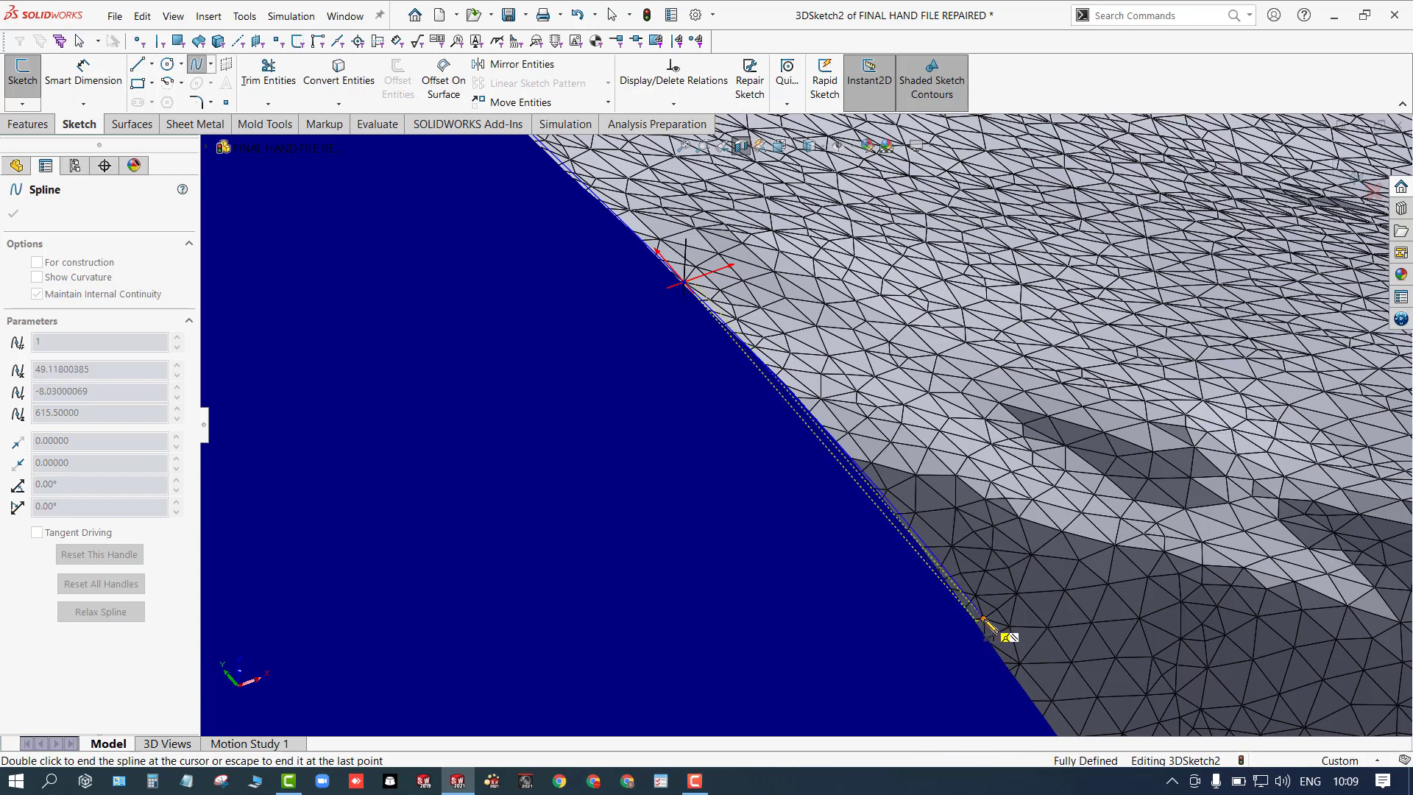
Step: Continue the spline with points down the side of the wrist rim and end it partway around
scroll(990, 625, up, 4)
scroll(905, 593, up, 2)
scroll(902, 583, down, 7)
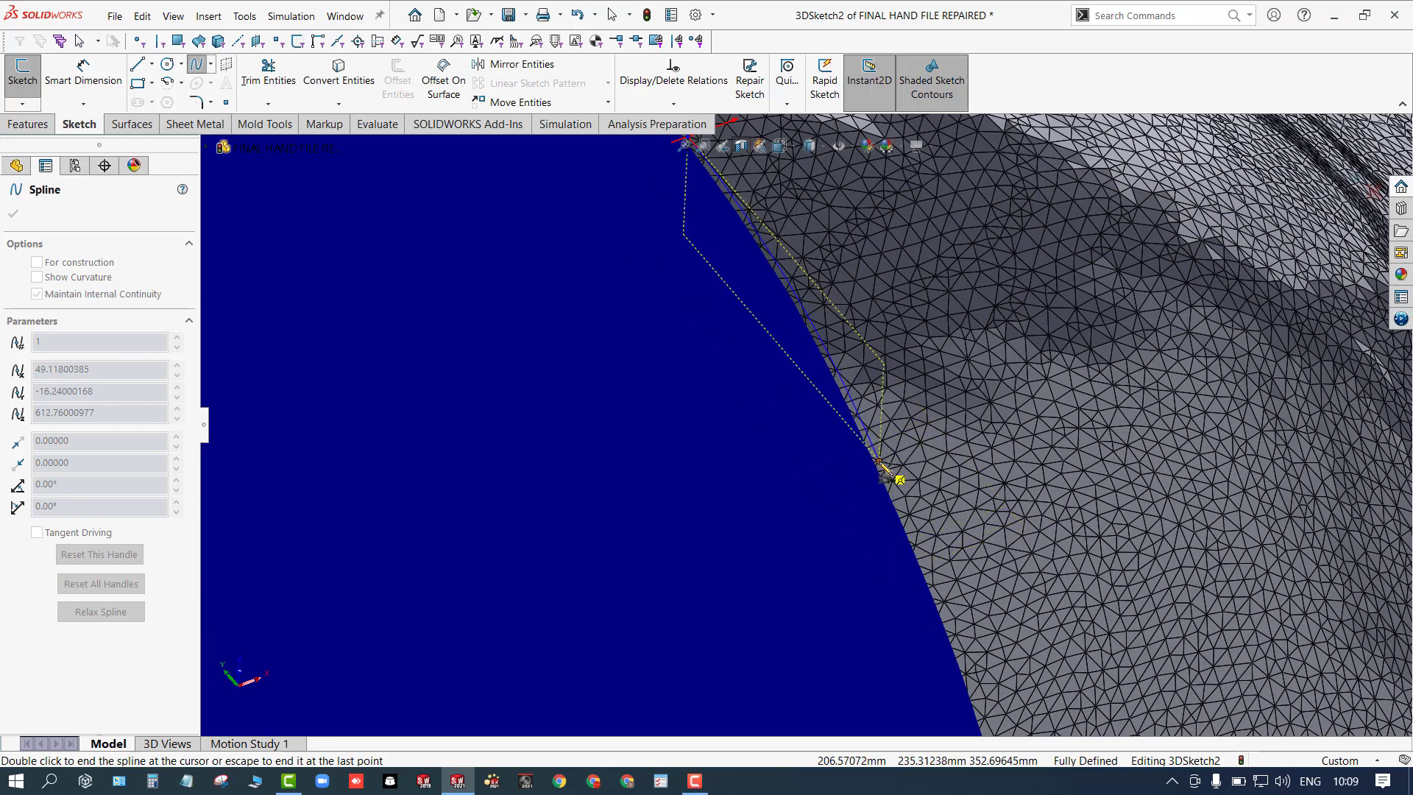
click(879, 462)
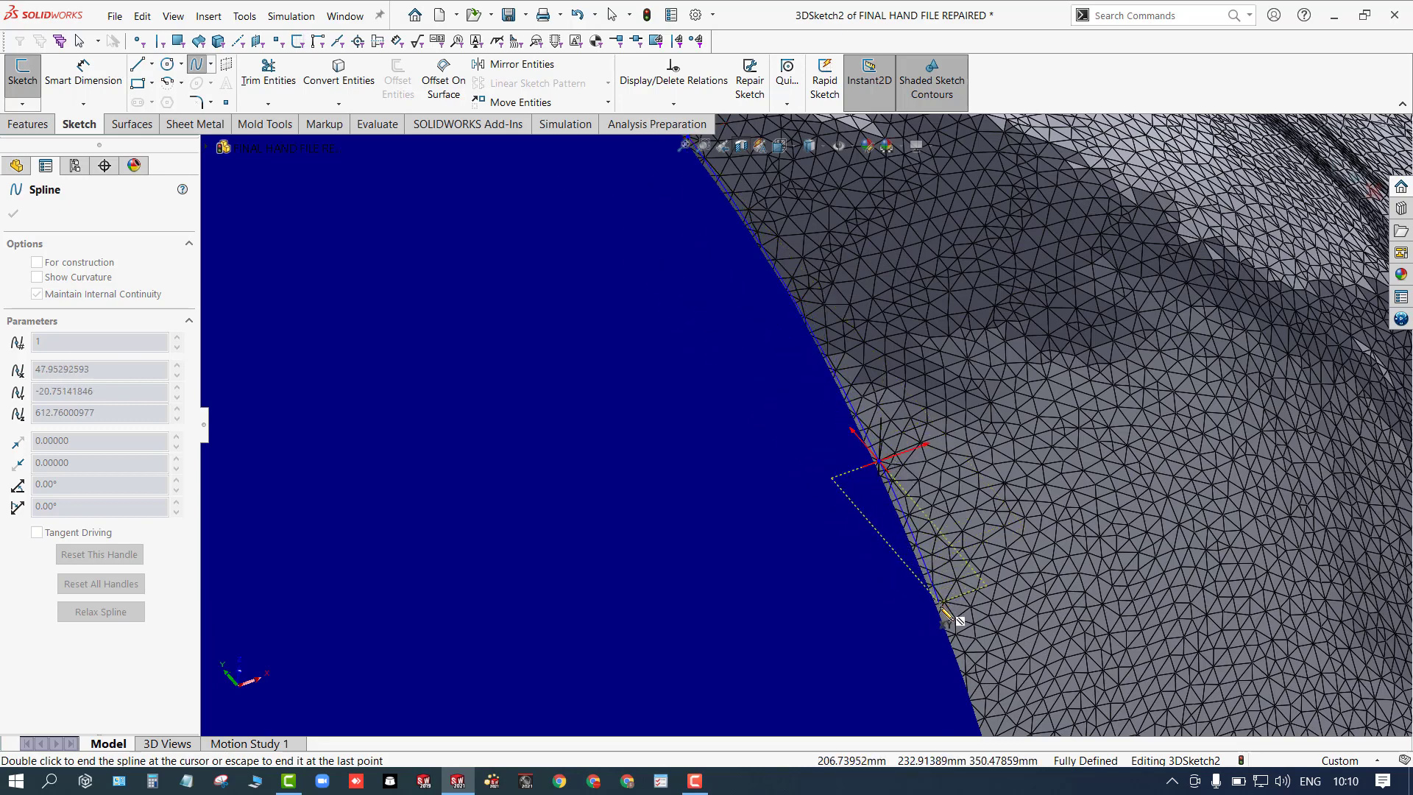
click(965, 674)
scroll(966, 677, up, 4)
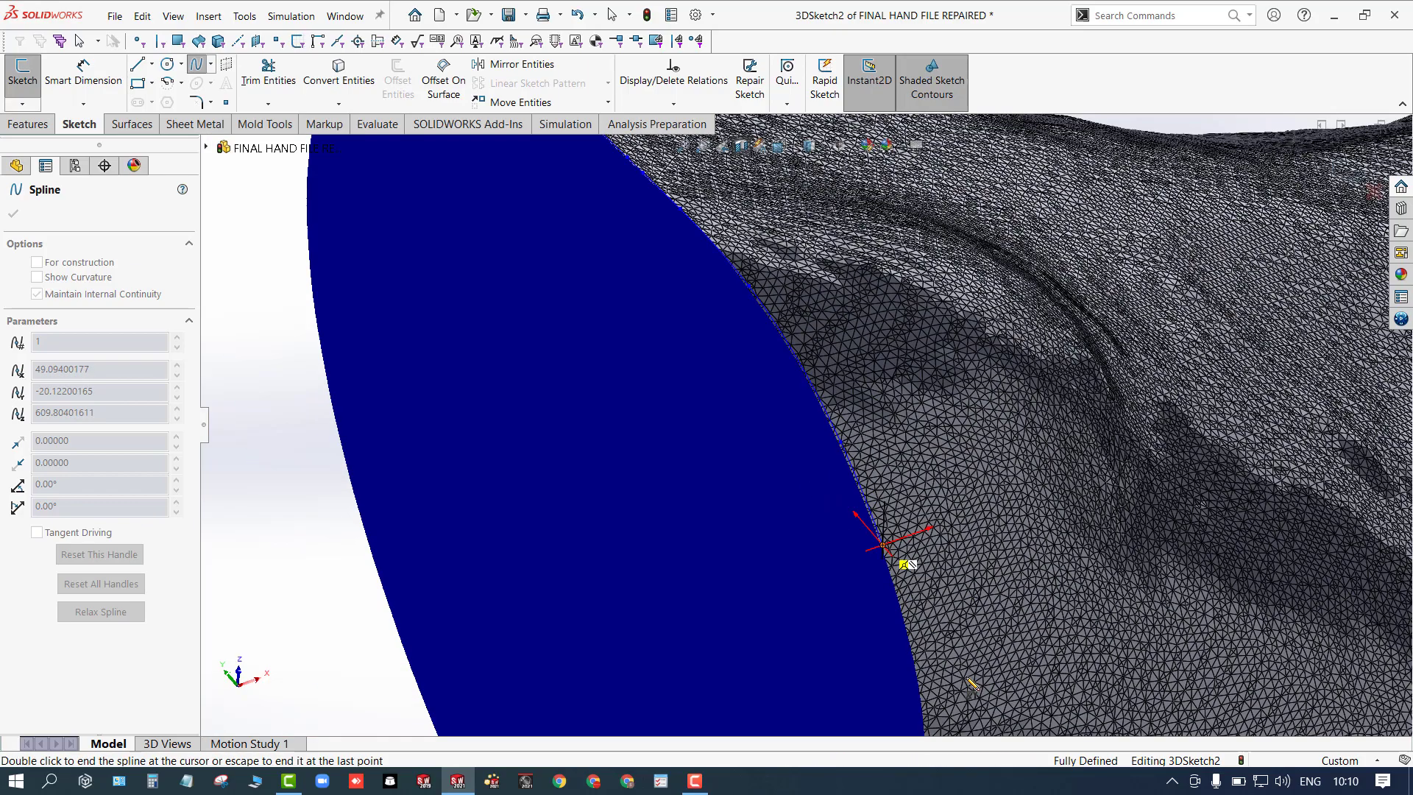
scroll(883, 639, down, 3)
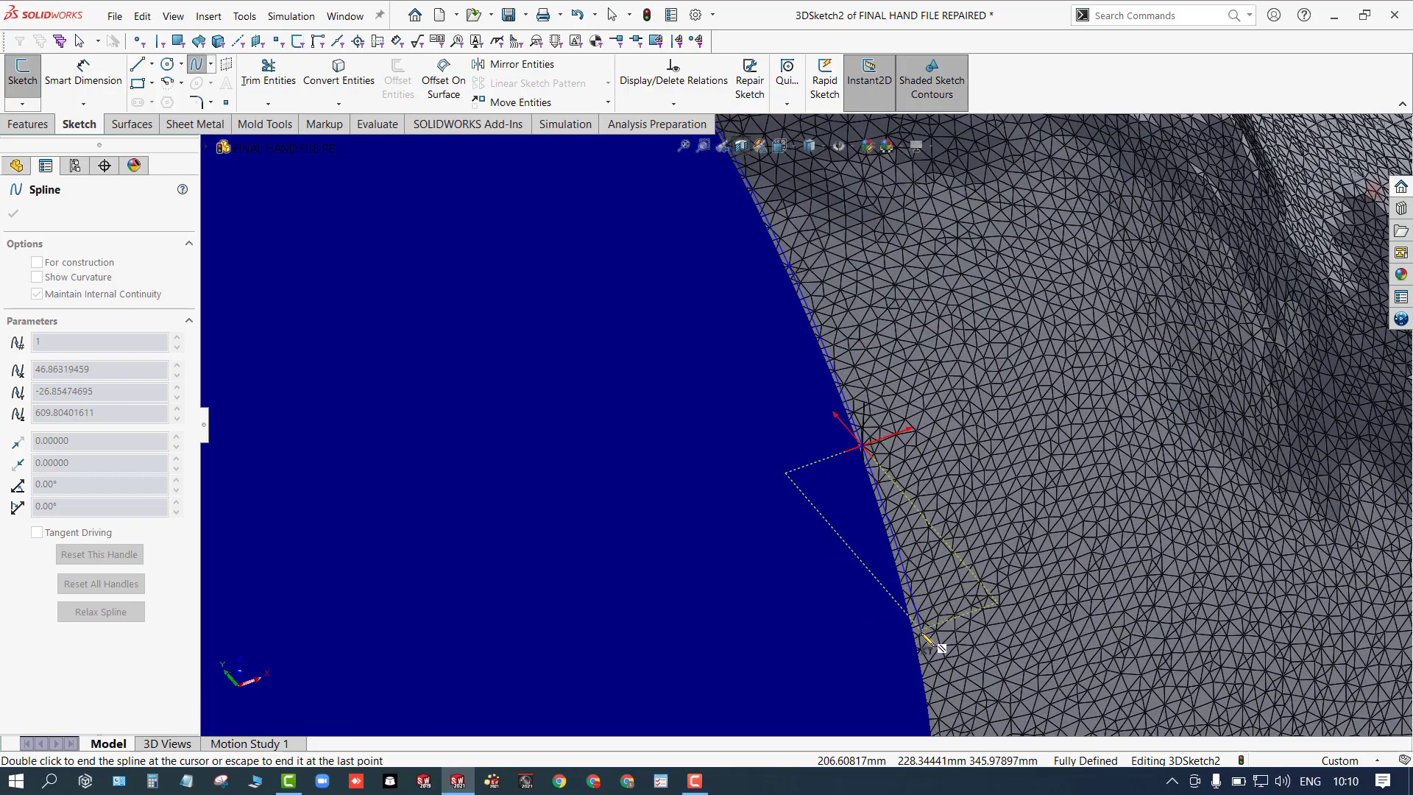
click(918, 636)
scroll(920, 638, up, 6)
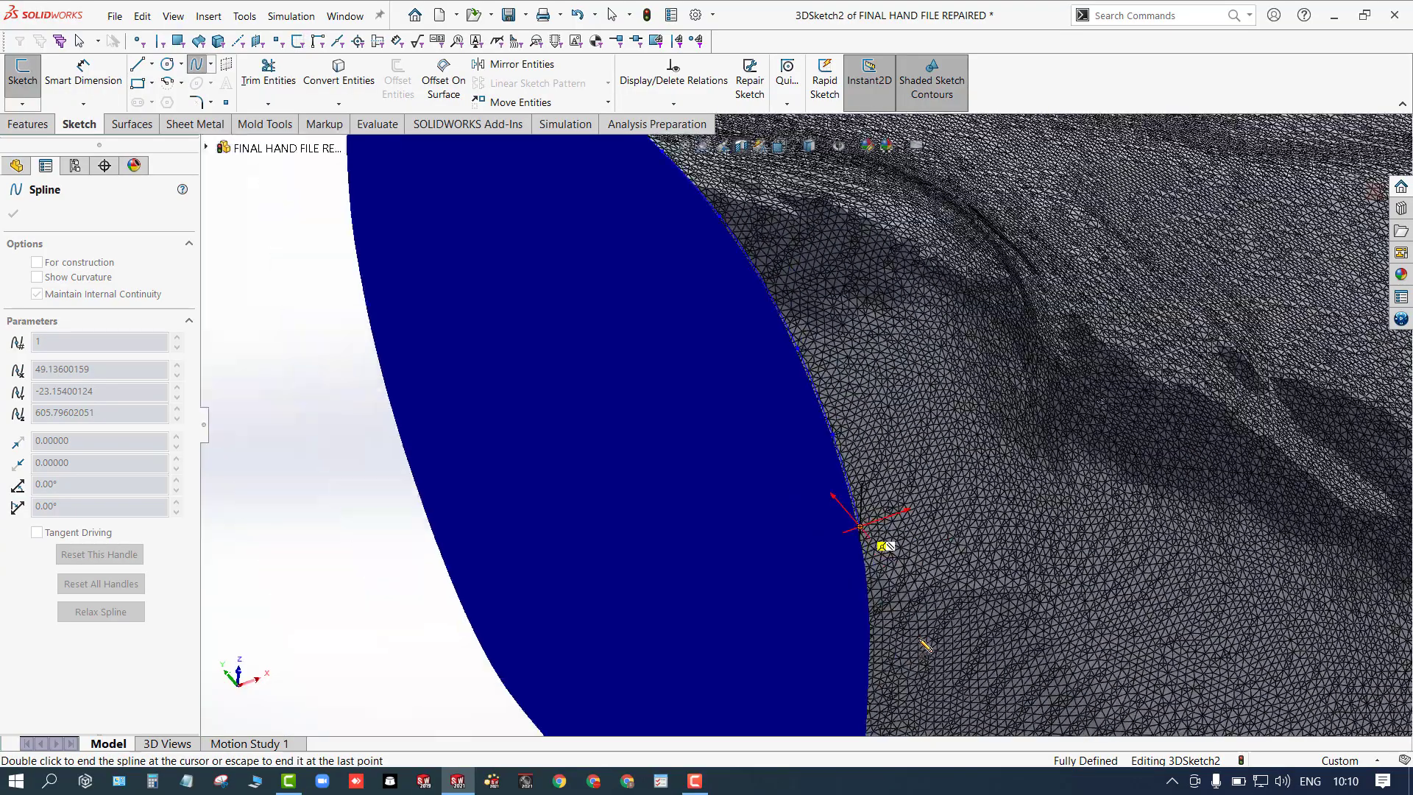
middle_drag(892, 620, 958, 571)
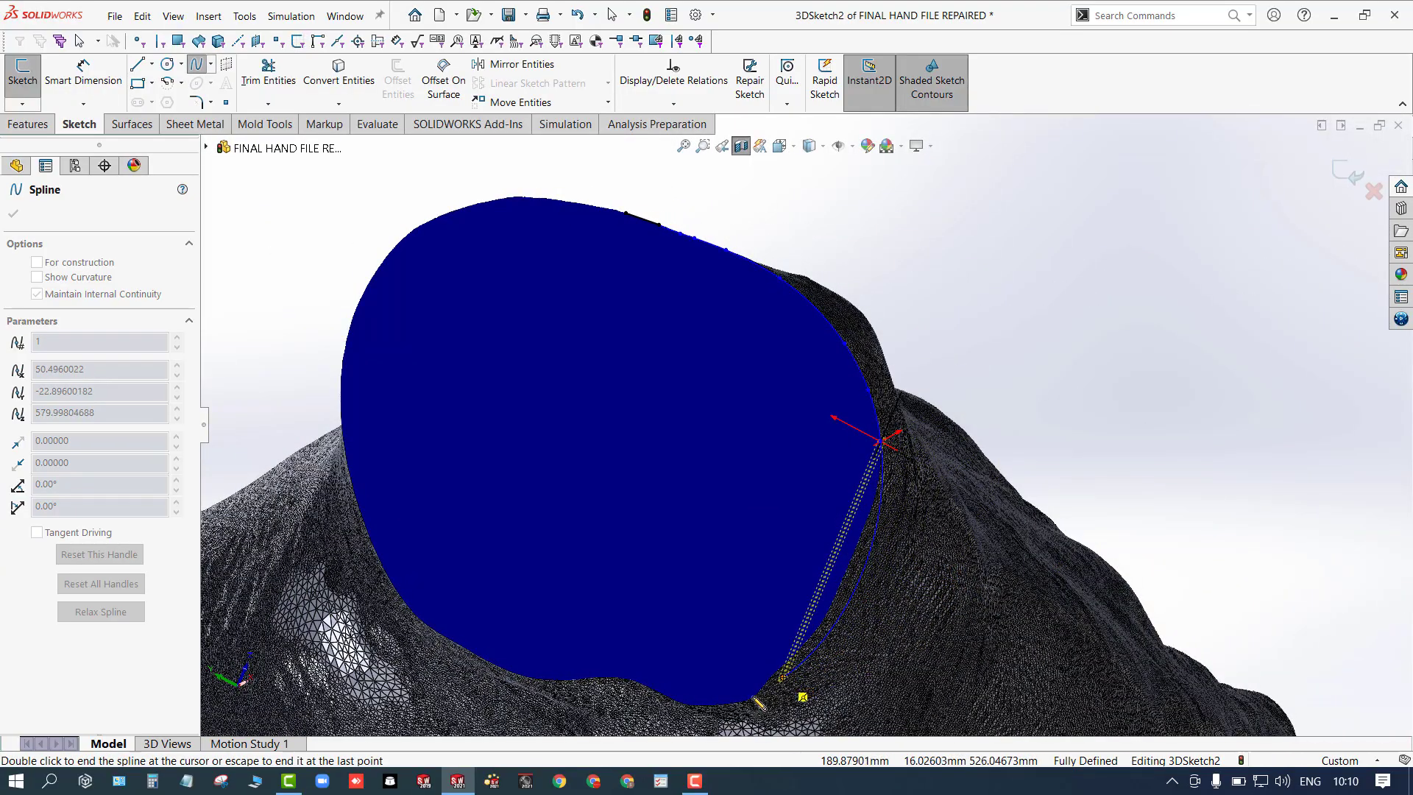
middle_drag(404, 353, 427, 352)
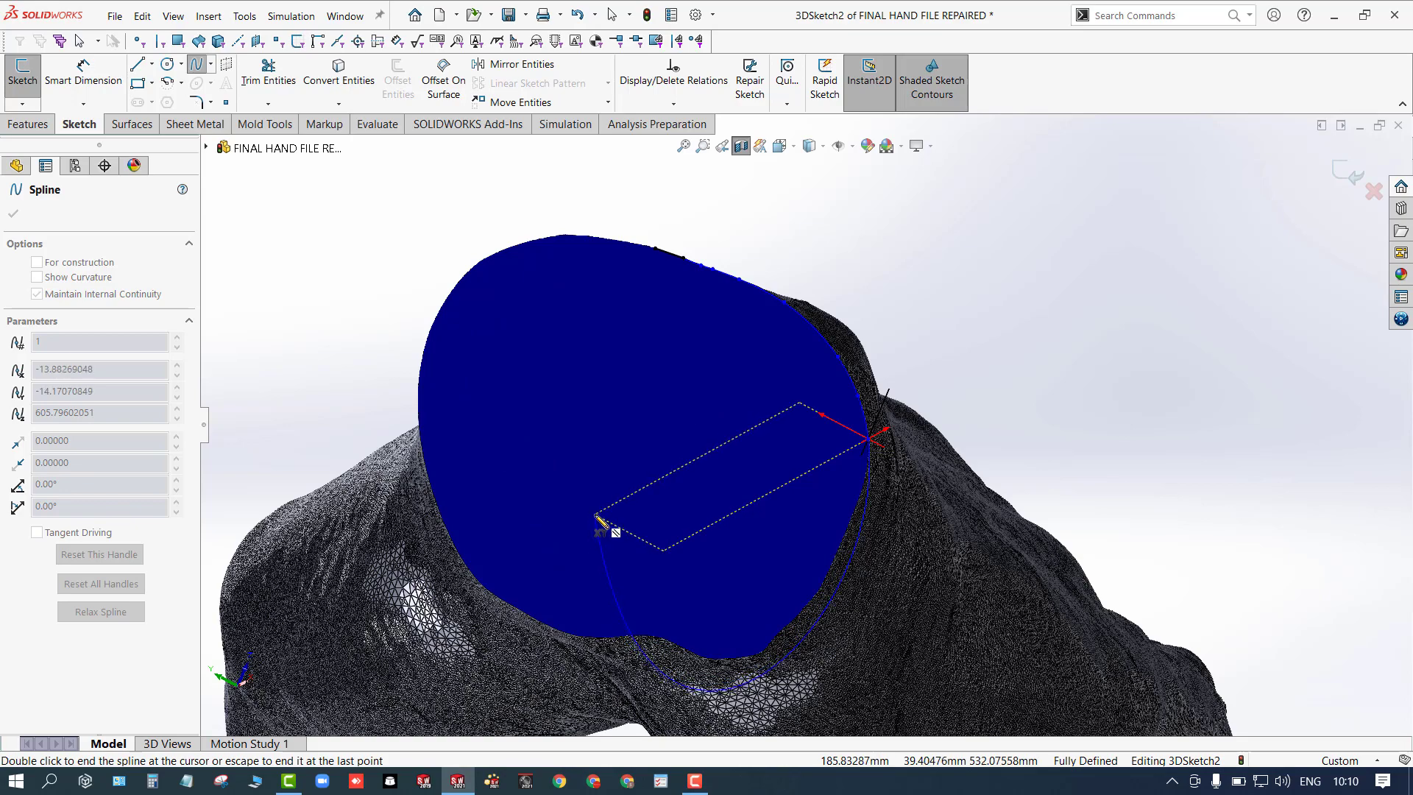
key(Escape)
Step: Examine the capped wrist end and the side of the hand mesh leading towards the fingers
middle_drag(708, 466, 442, 195)
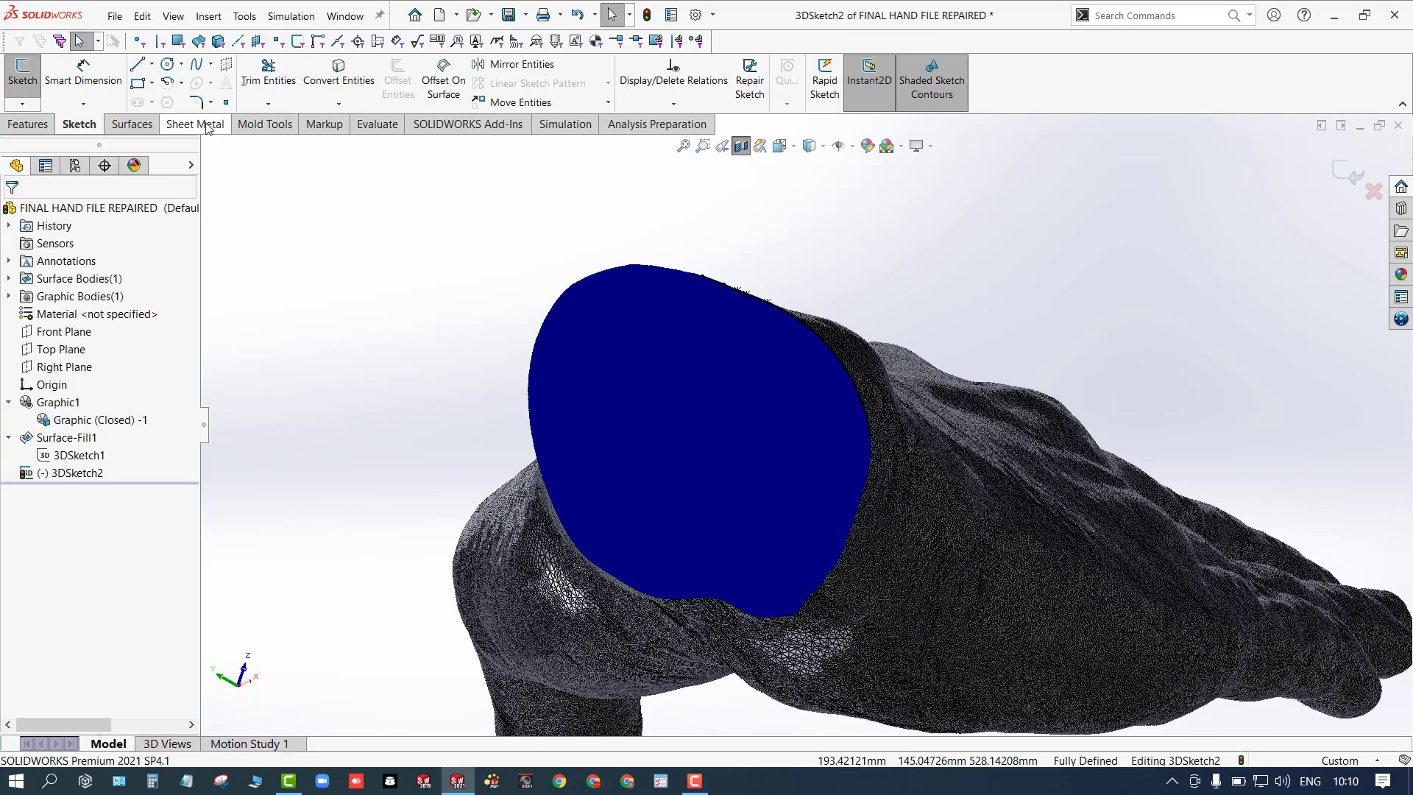
click(133, 124)
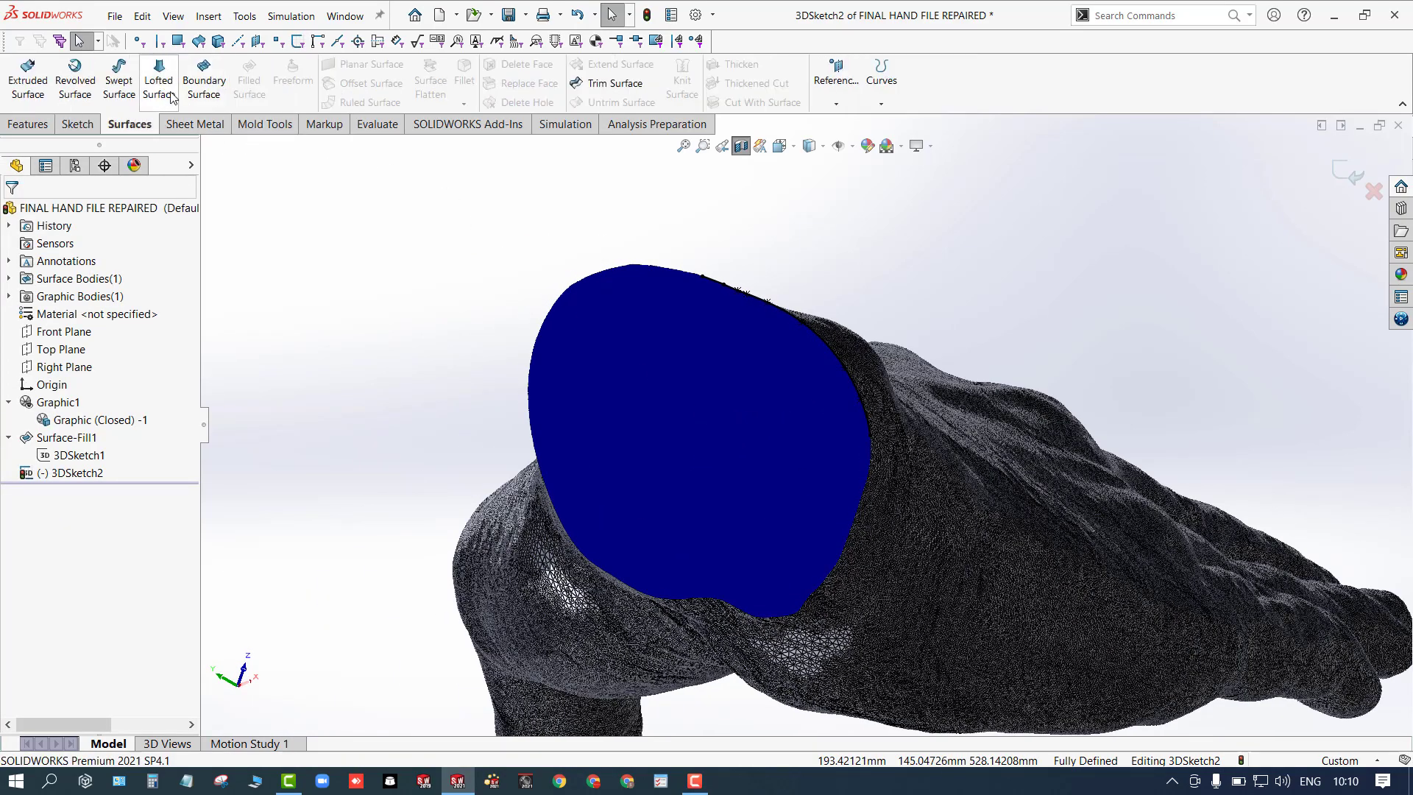
middle_drag(628, 495, 515, 520)
scroll(996, 479, up, 4)
middle_drag(996, 479, 1030, 542)
scroll(1025, 545, down, 6)
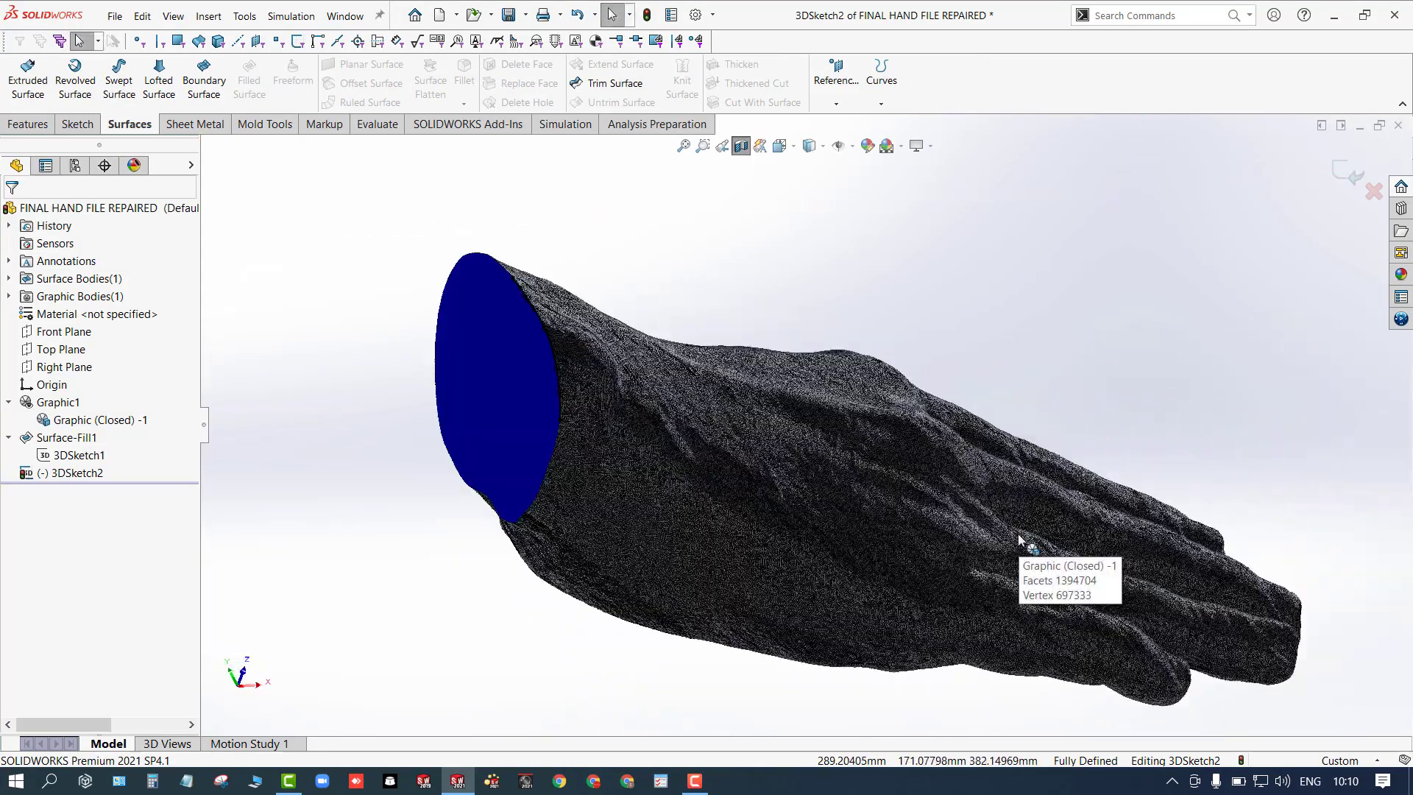
scroll(941, 661, down, 4)
scroll(944, 664, up, 4)
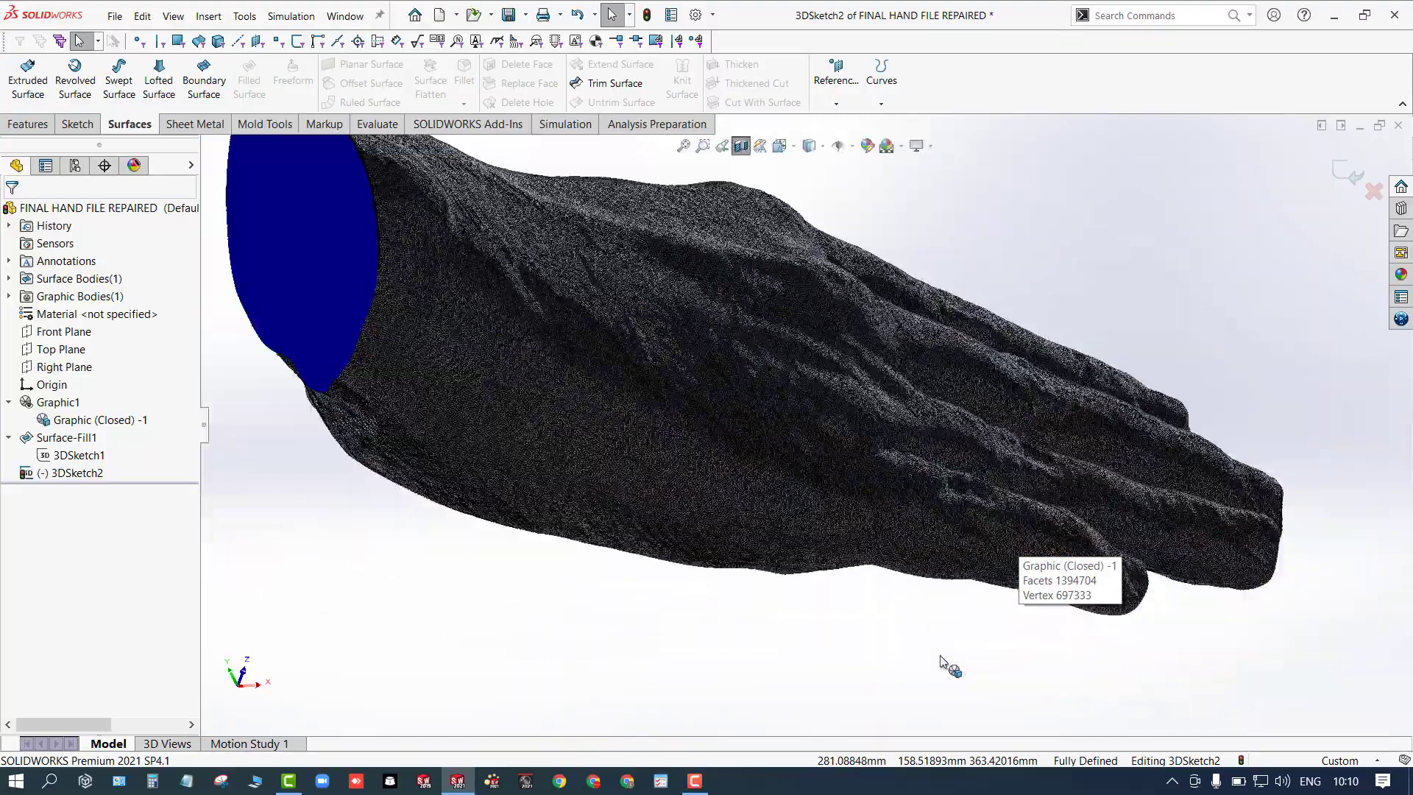
Step: Inspect the creases and finger surfaces of the hand mesh from close up and from several directions
middle_drag(947, 666, 772, 643)
scroll(880, 627, up, 5)
scroll(573, 485, down, 4)
scroll(572, 485, down, 5)
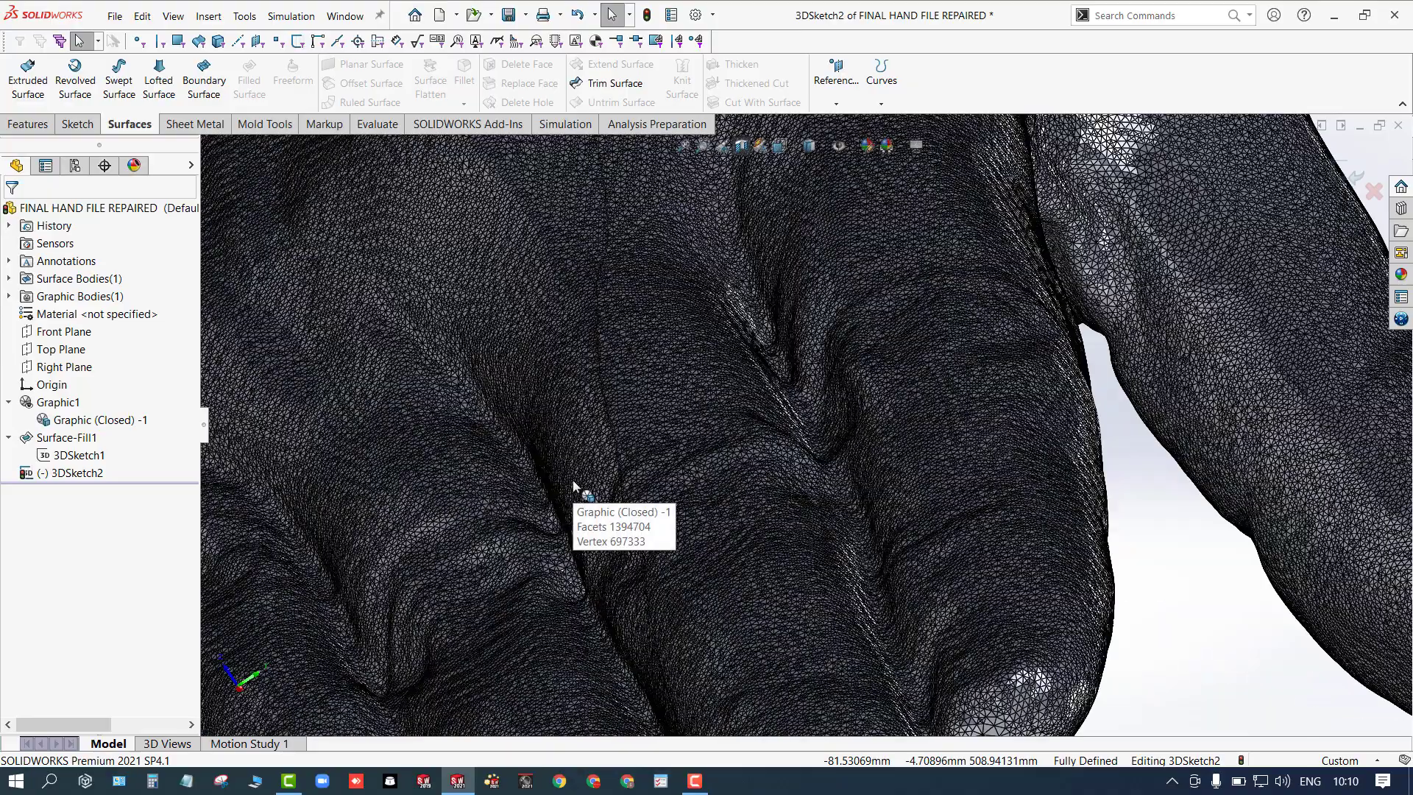
scroll(572, 486, up, 5)
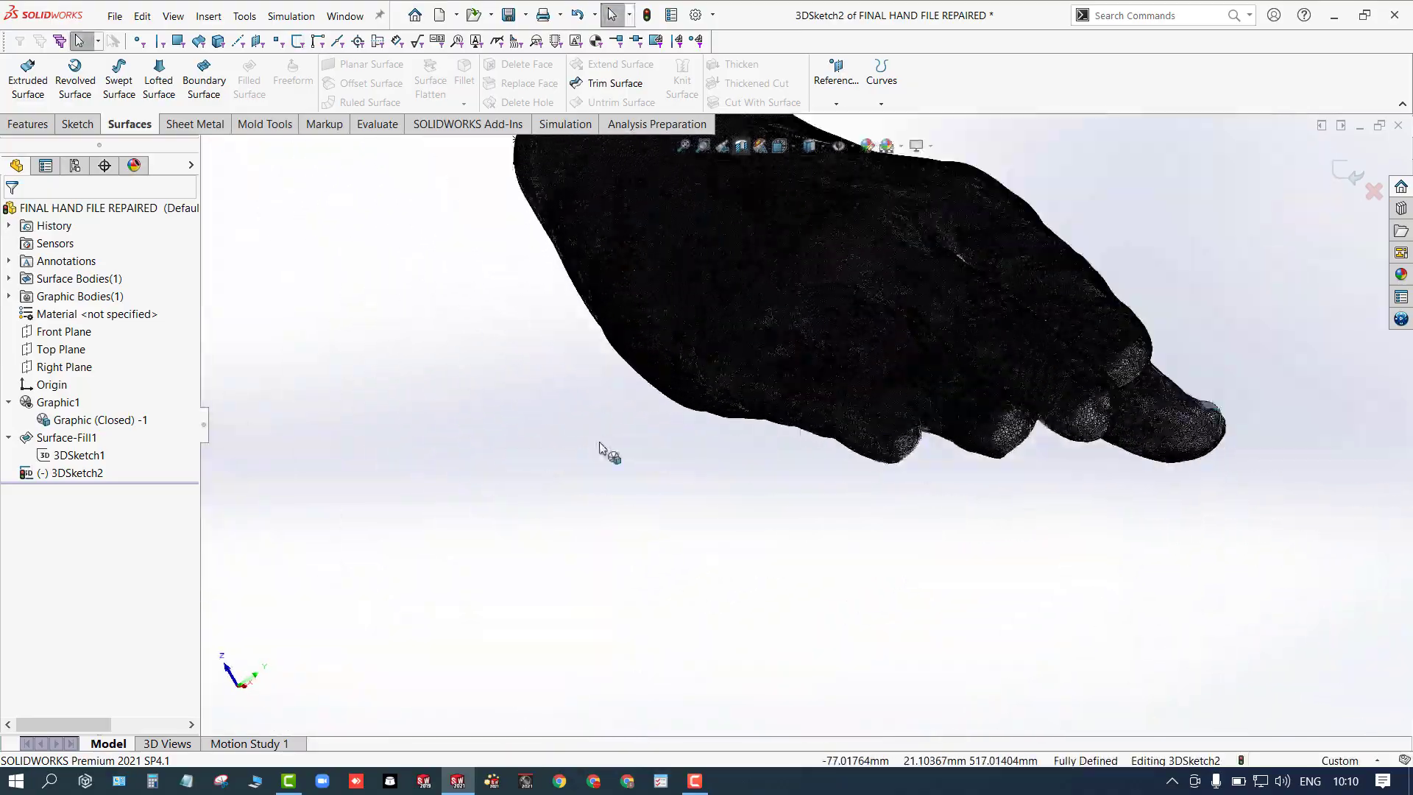
scroll(676, 565, up, 3)
middle_drag(672, 568, 824, 647)
scroll(876, 383, down, 2)
scroll(713, 431, down, 5)
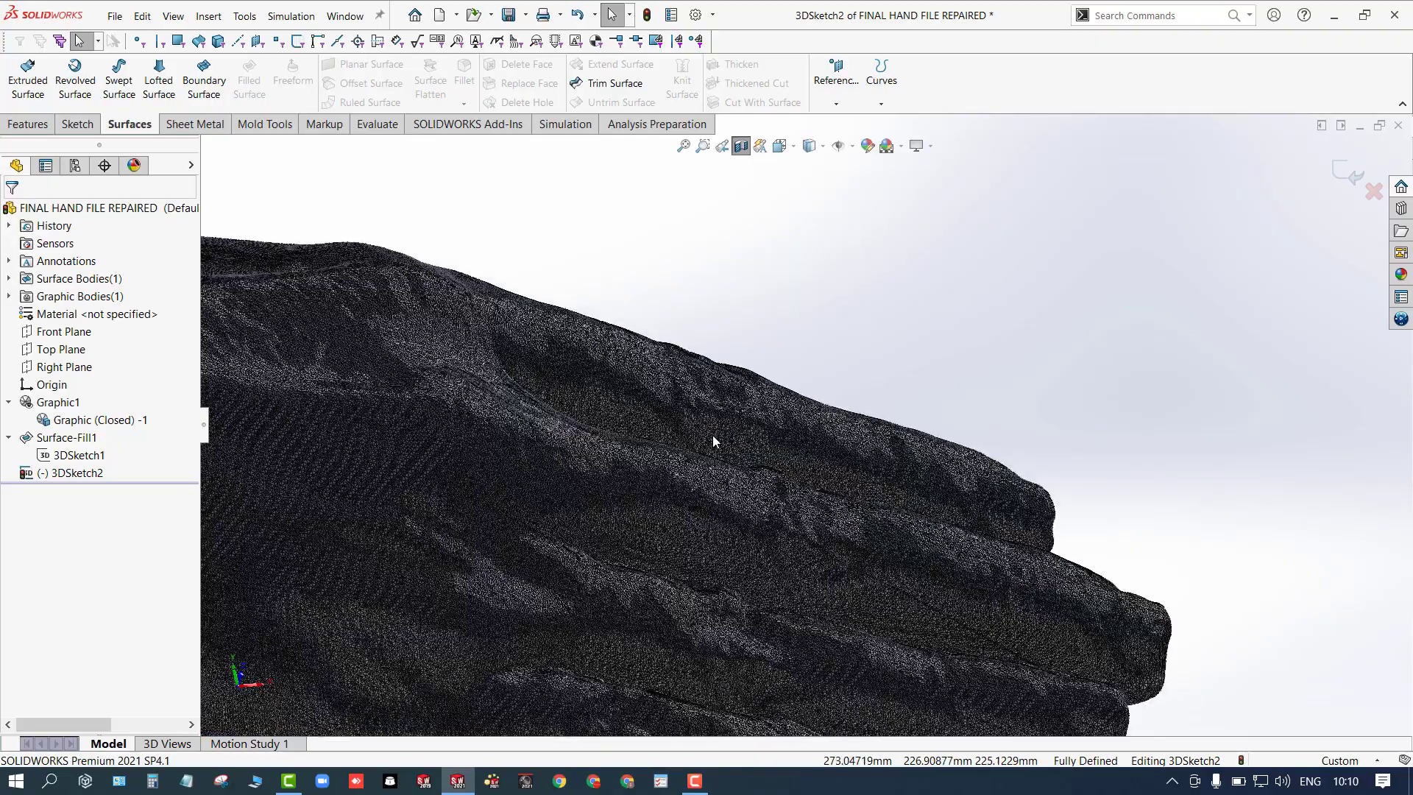
scroll(1088, 338, up, 5)
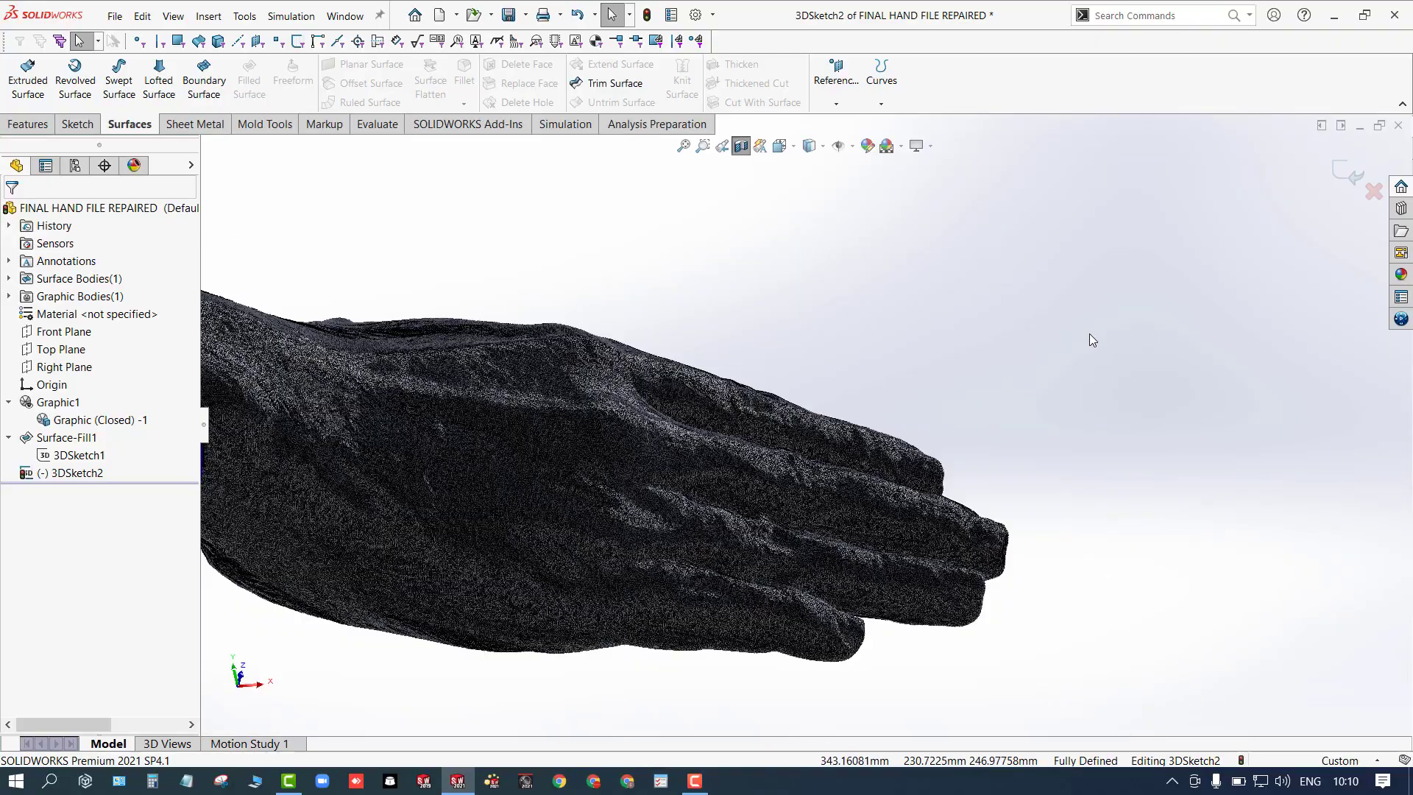
Step: Check the mesh along the fingers and around the fingertips for gaps
middle_drag(1089, 338, 1038, 340)
scroll(1022, 382, down, 3)
scroll(1040, 549, down, 5)
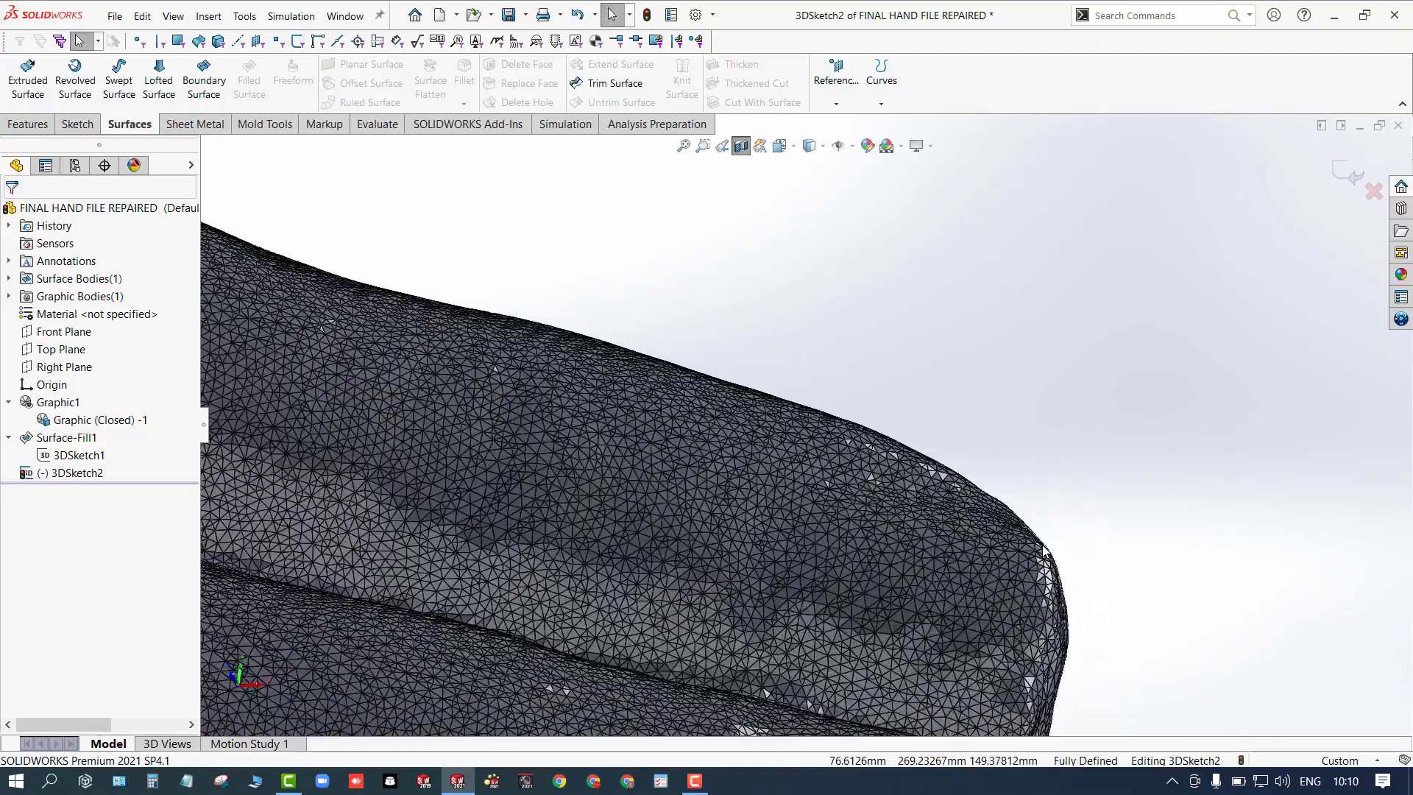
scroll(1040, 549, up, 5)
middle_drag(949, 593, 1040, 561)
scroll(398, 299, down, 6)
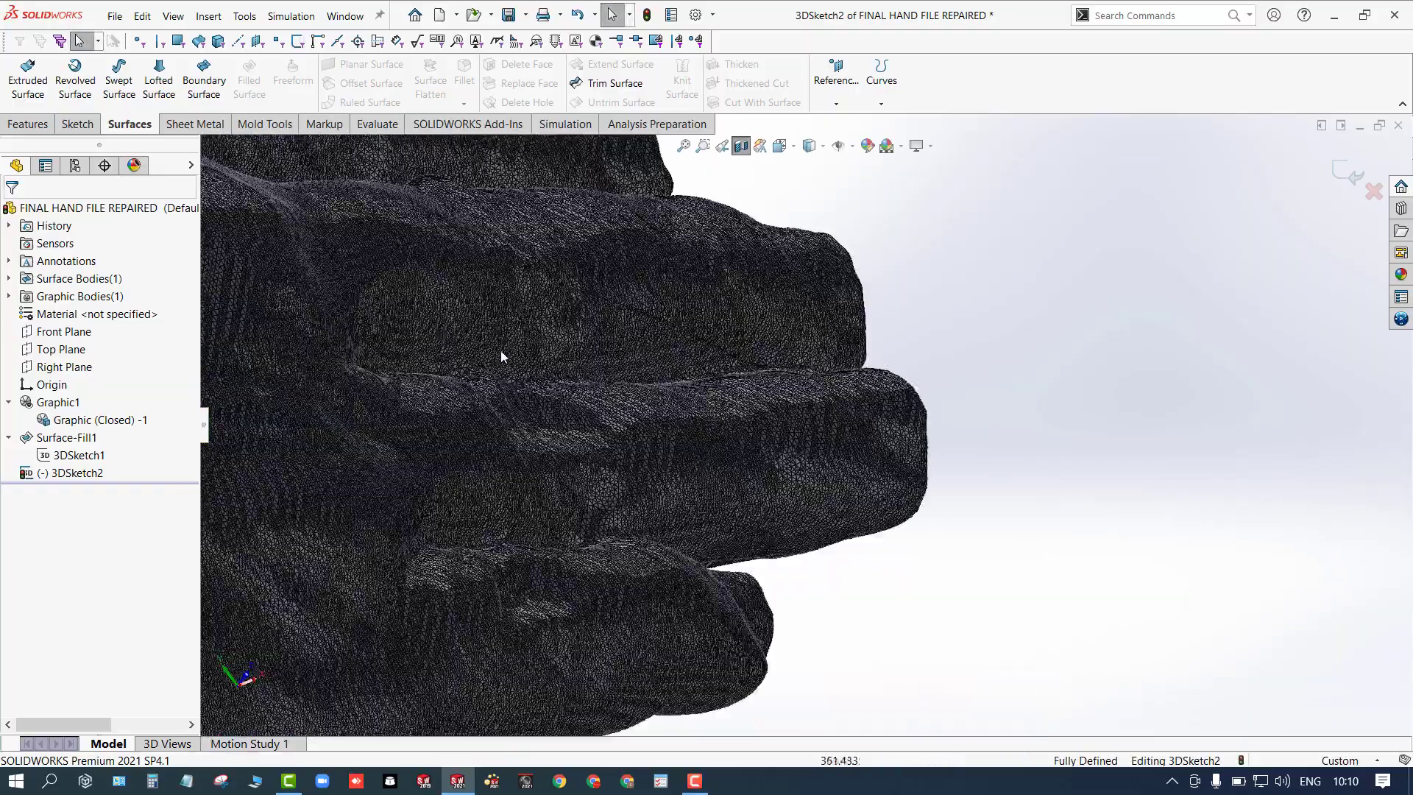
Step: Examine the surface fill at the thumb tip and how it meets the surrounding mesh
mouse_move(732, 454)
middle_down()
mouse_move(767, 430)
mouse_move(894, 474)
mouse_move(771, 243)
mouse_move(615, 388)
mouse_move(603, 530)
mouse_move(519, 651)
middle_up()
scroll(771, 243, down, 5)
scroll(750, 262, up, 4)
scroll(751, 248, up, 5)
scroll(615, 388, down, 8)
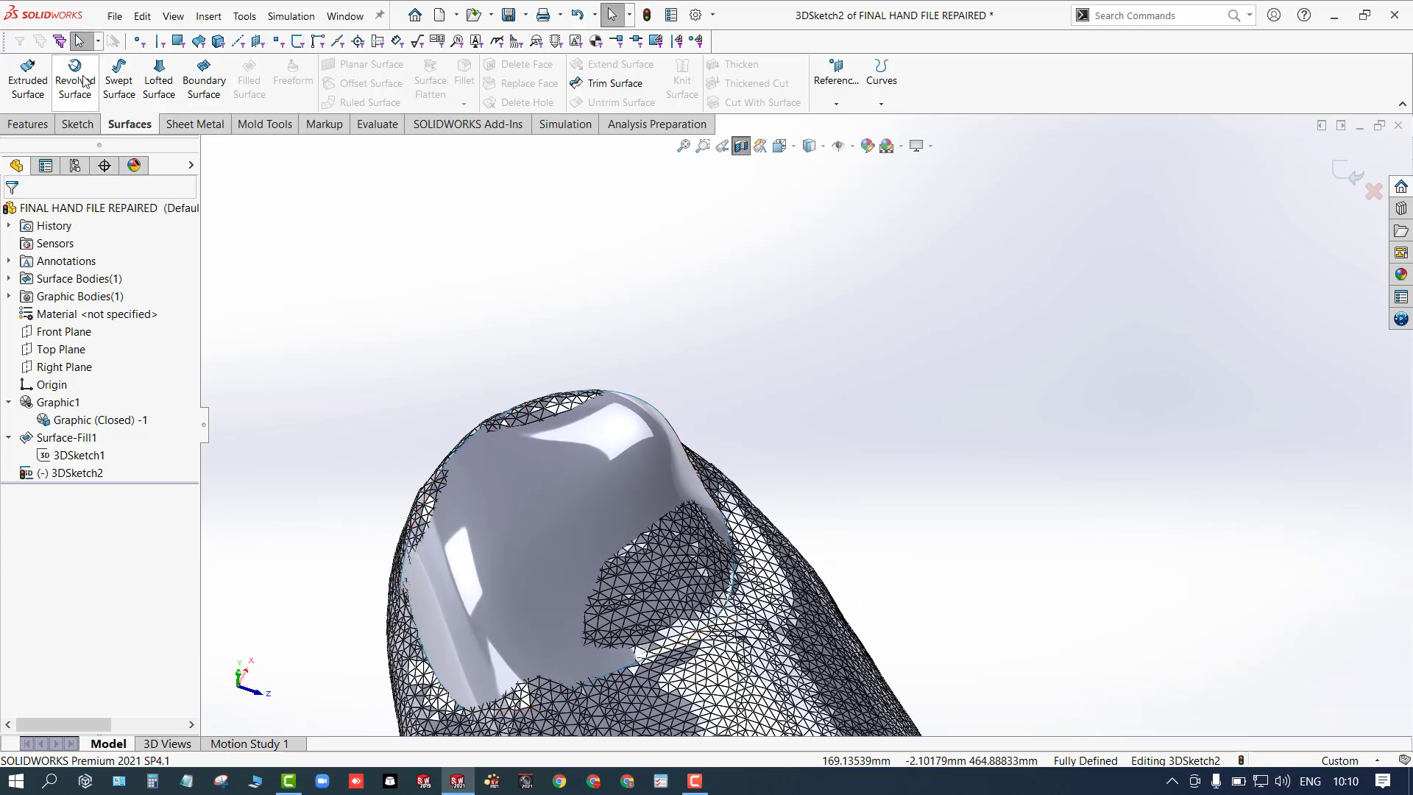
click(77, 124)
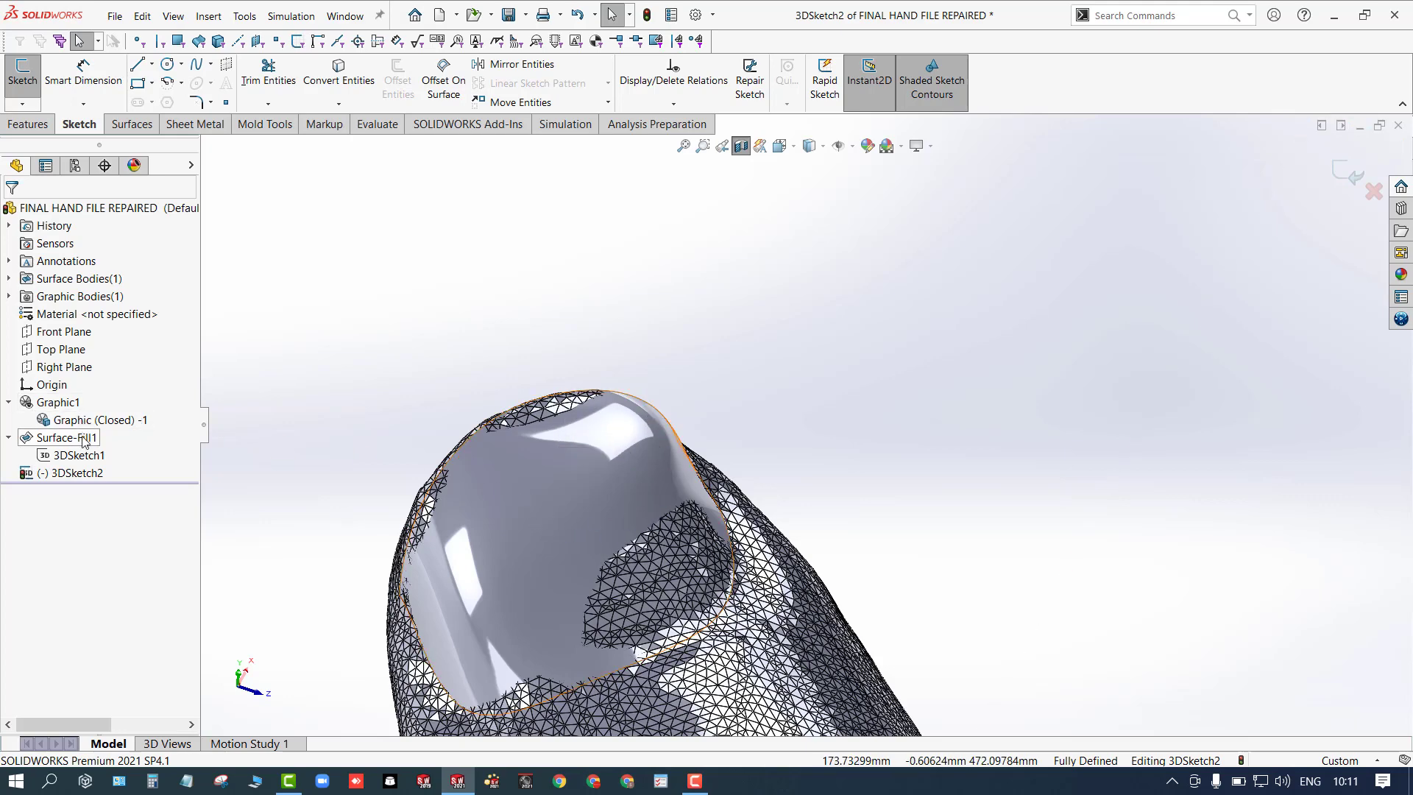
click(127, 126)
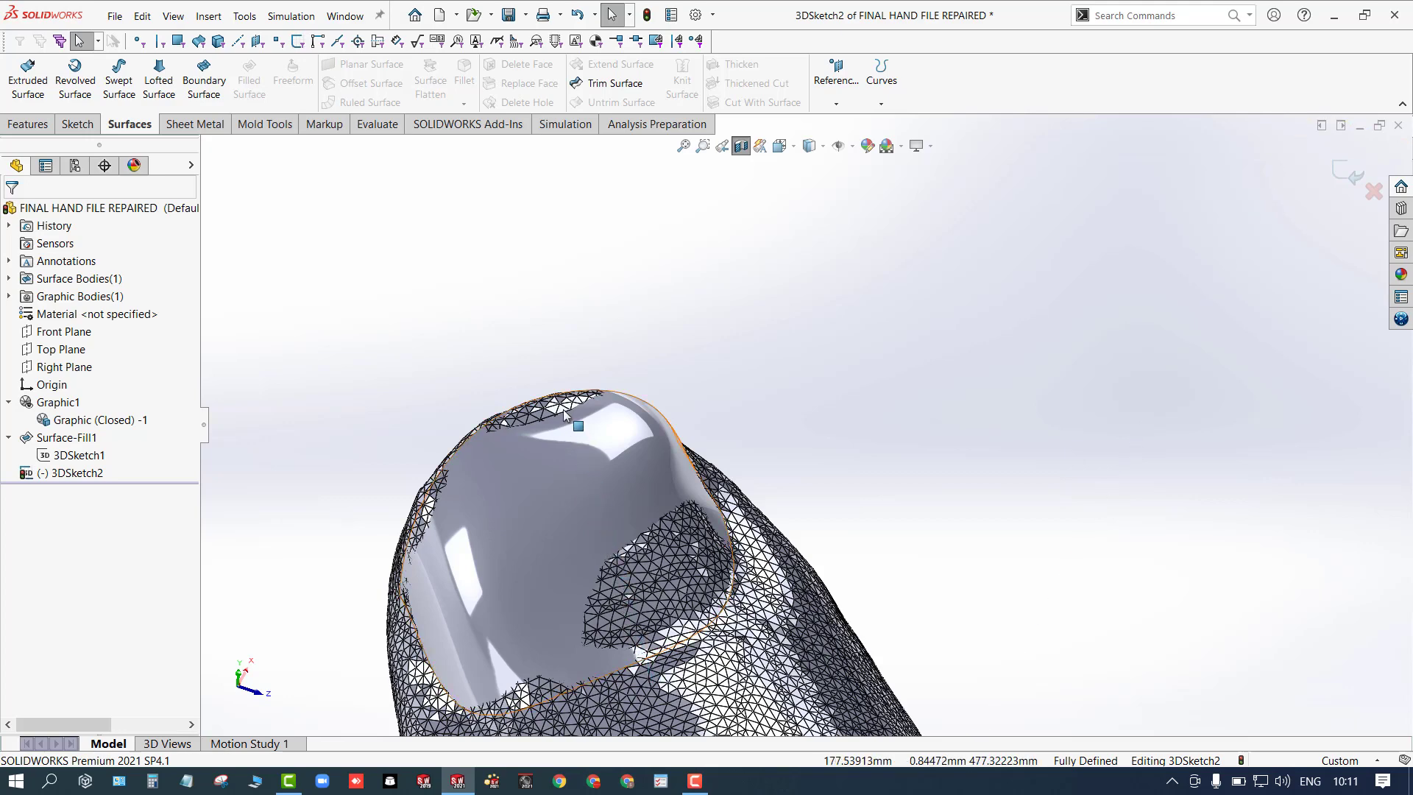
Step: Reset the section view and reapply it as a zonal section on the Right Plane at 49 mm using intersection zone 1
scroll(458, 333, up, 5)
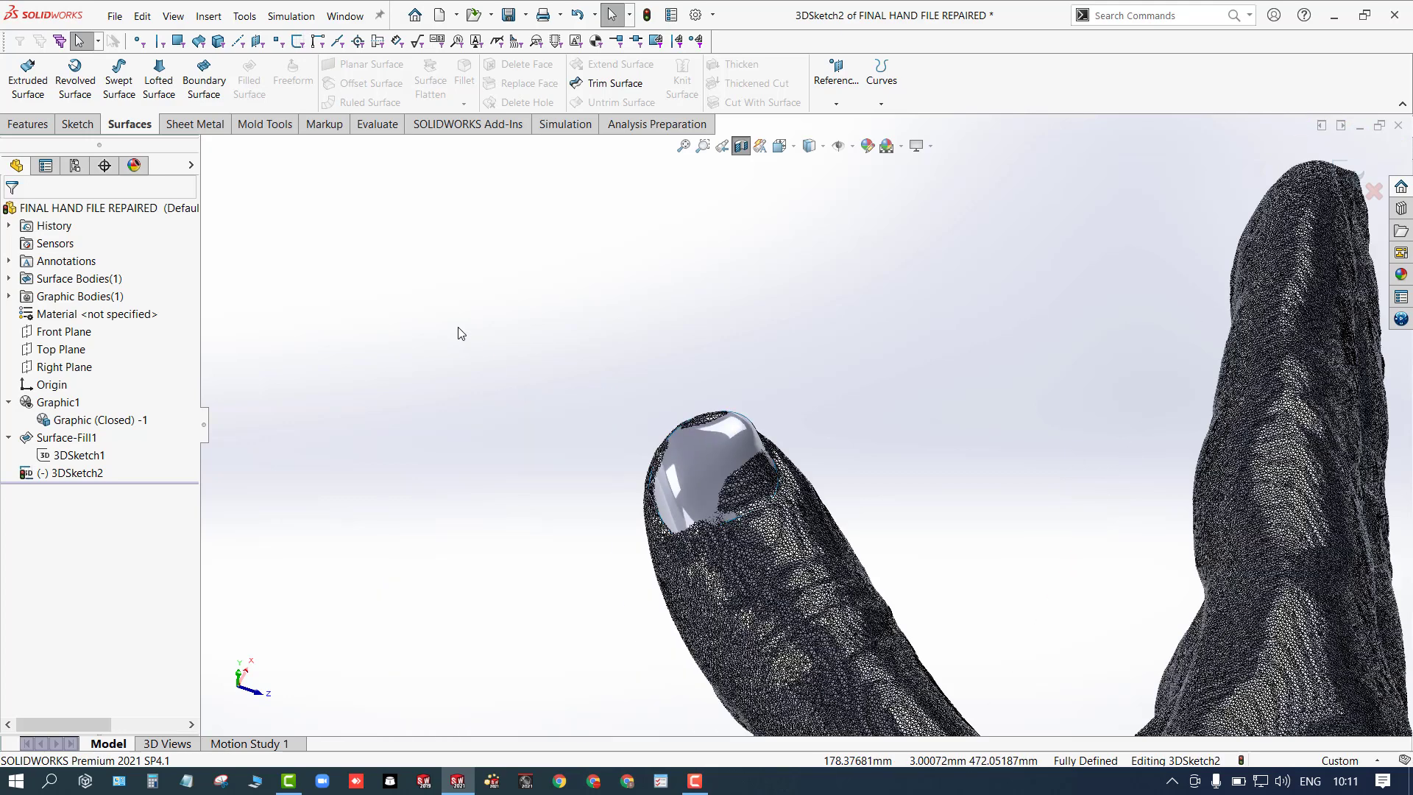
middle_drag(457, 333, 461, 245)
middle_drag(475, 345, 403, 450)
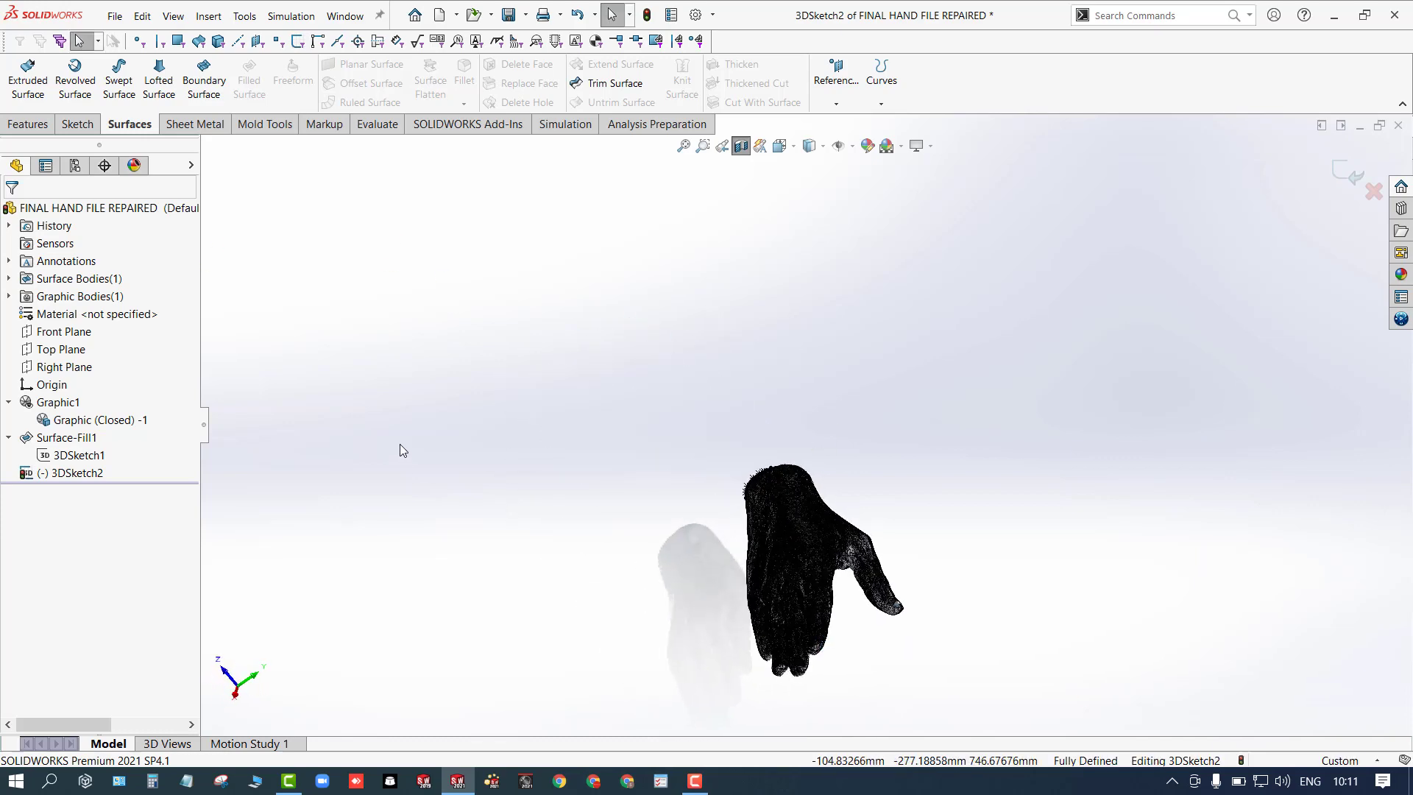
click(739, 148)
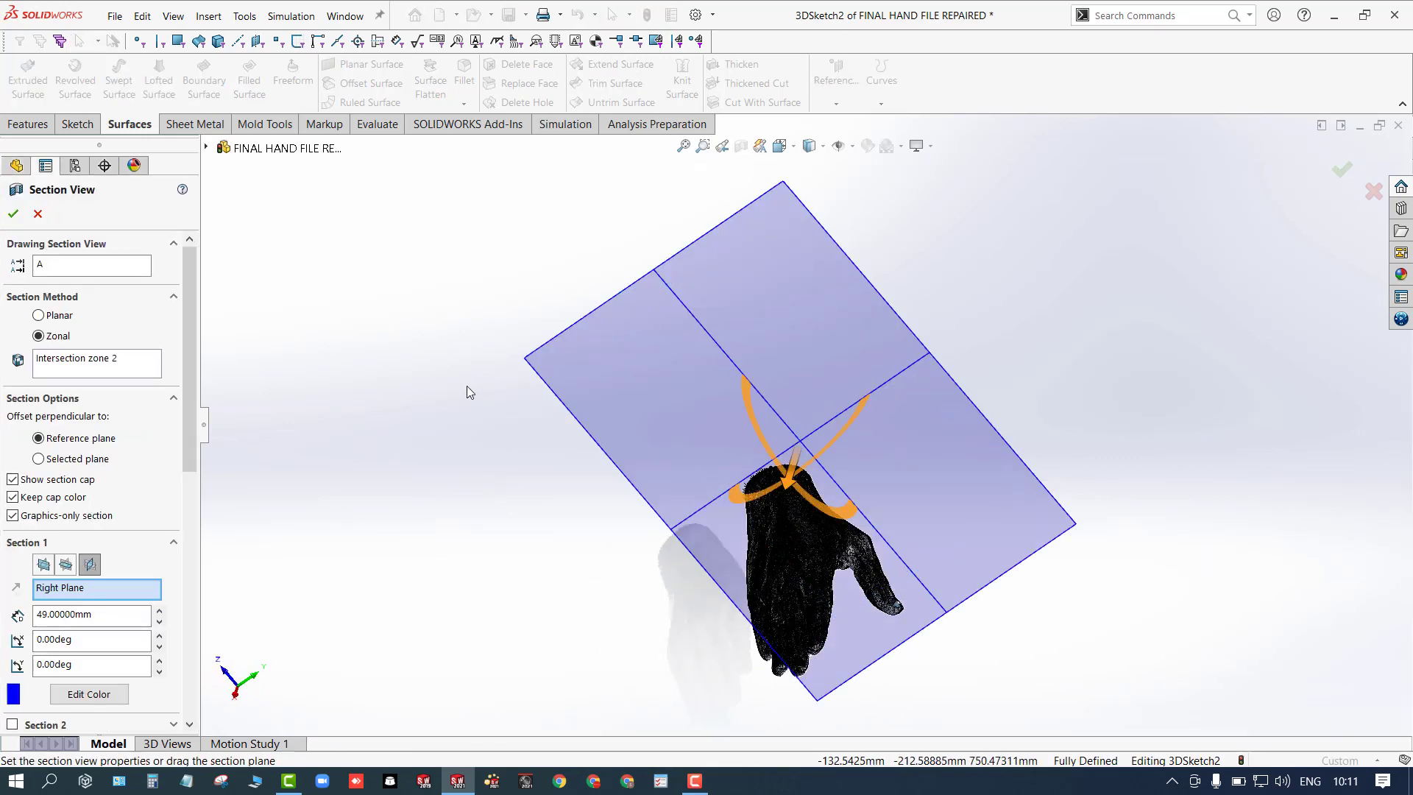
click(39, 219)
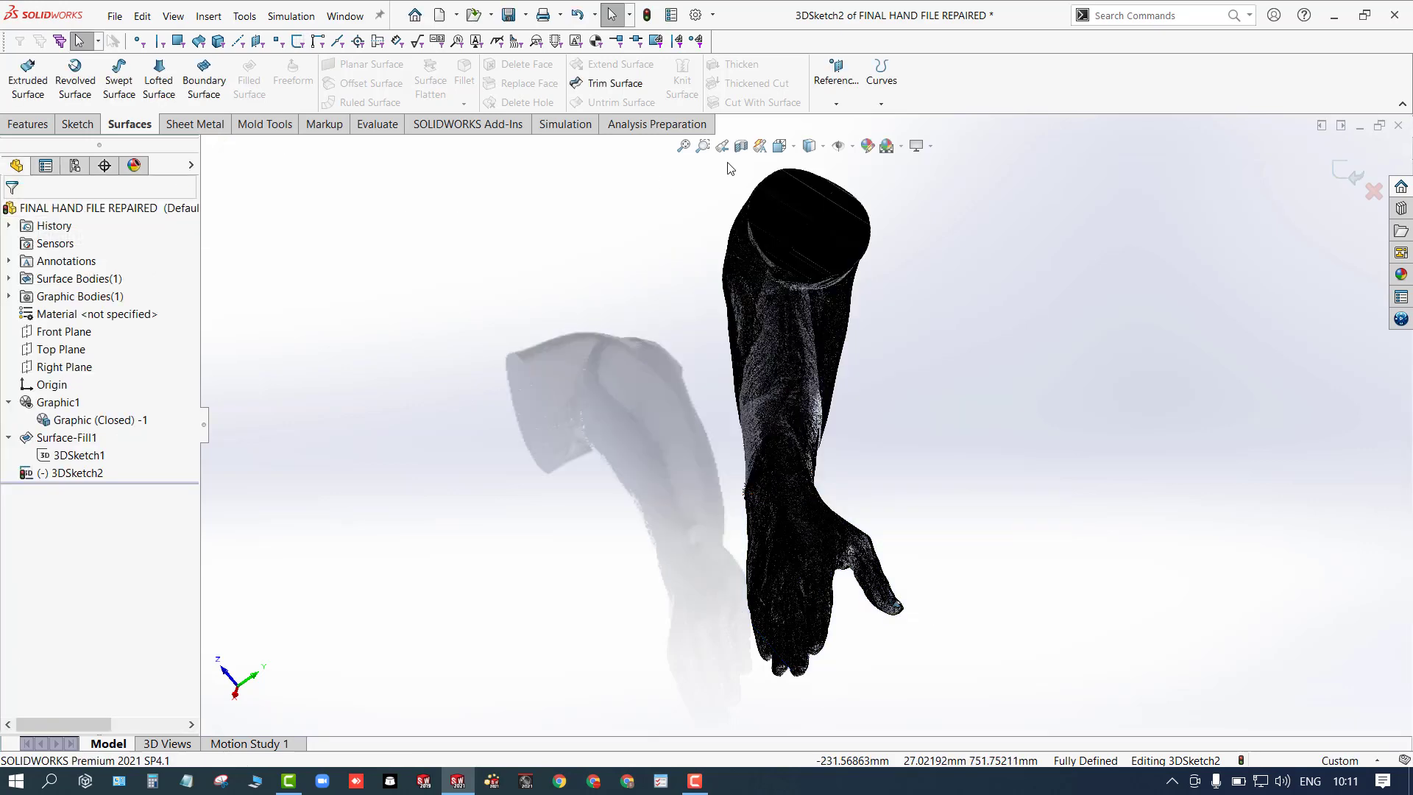
click(741, 147)
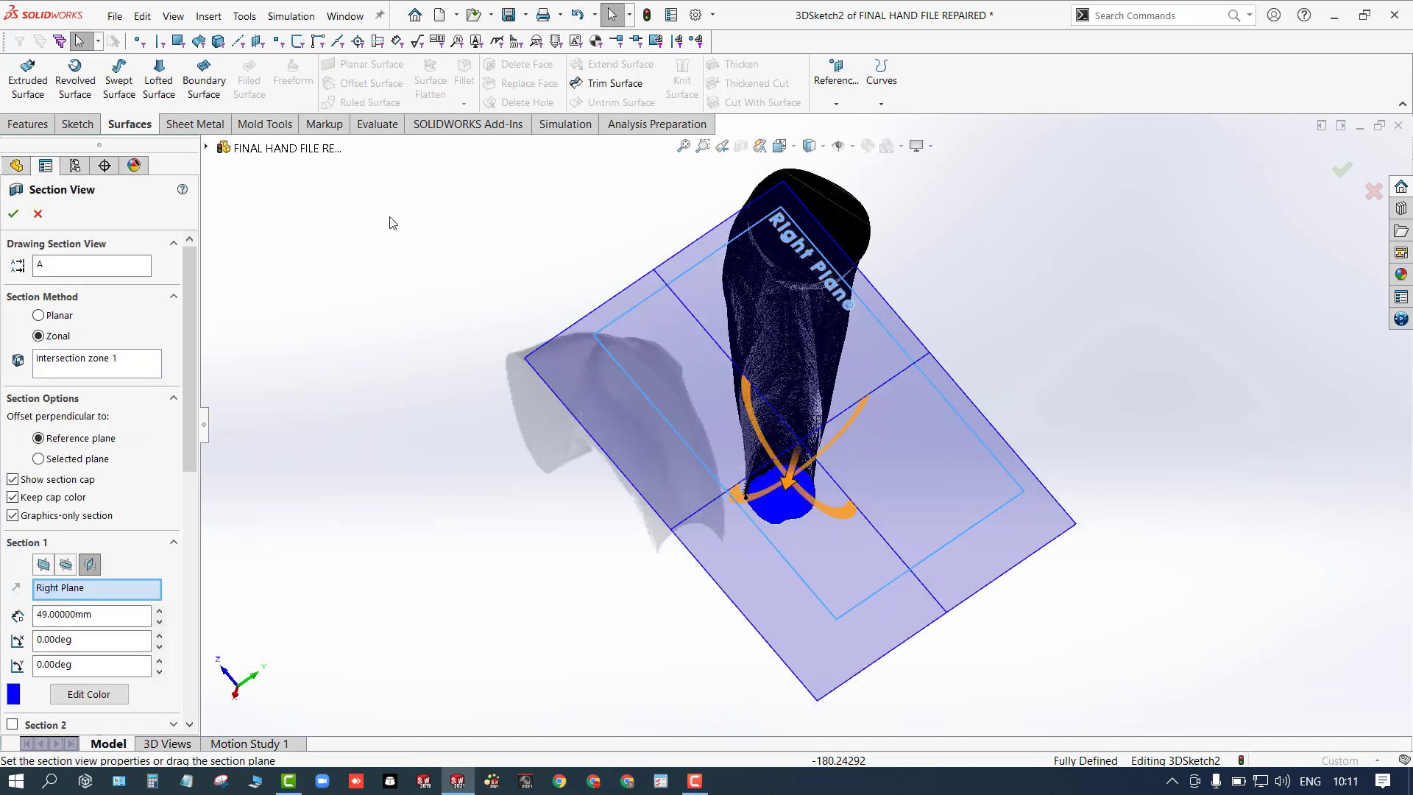
click(14, 215)
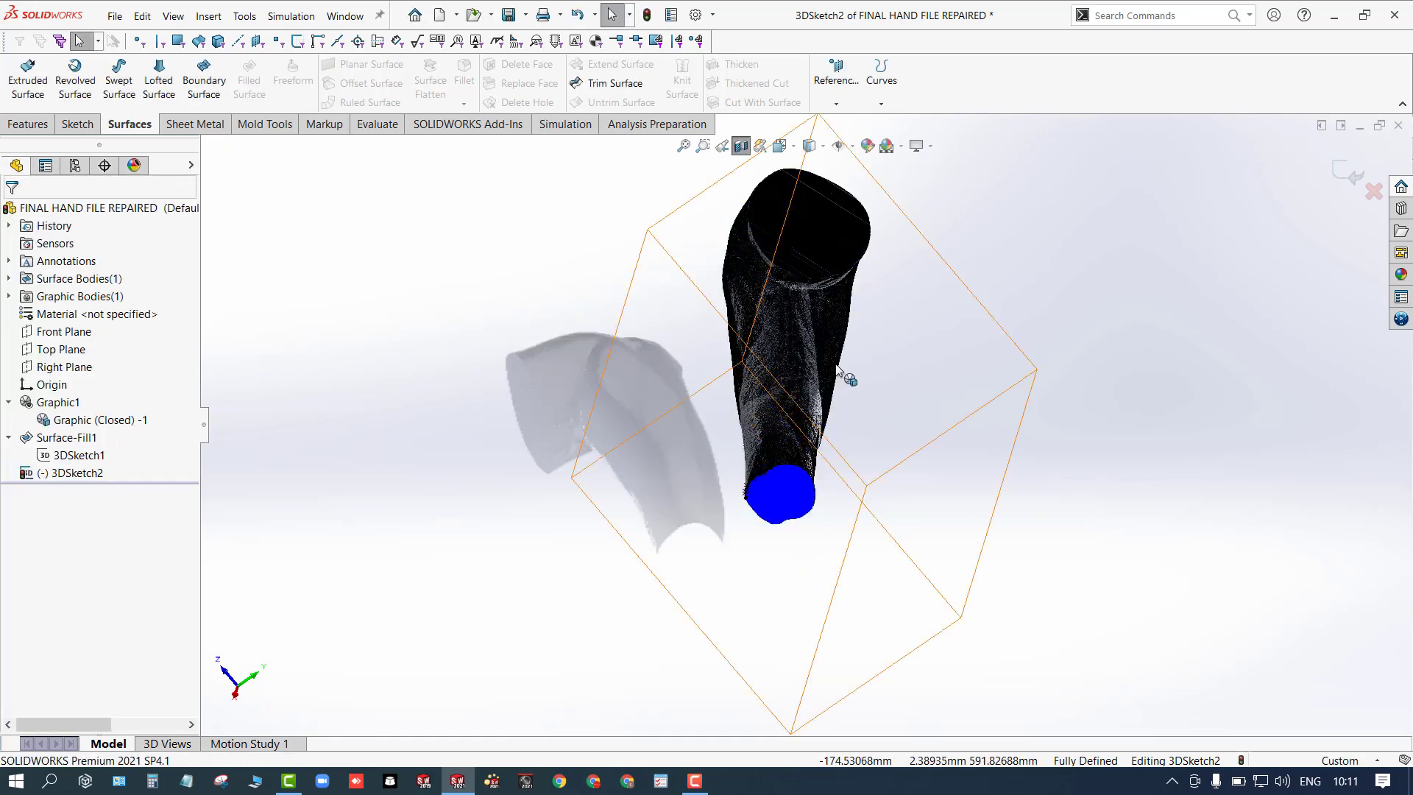
Step: Exit the 3D sketch and turn off the section view to show the whole arm
click(1348, 175)
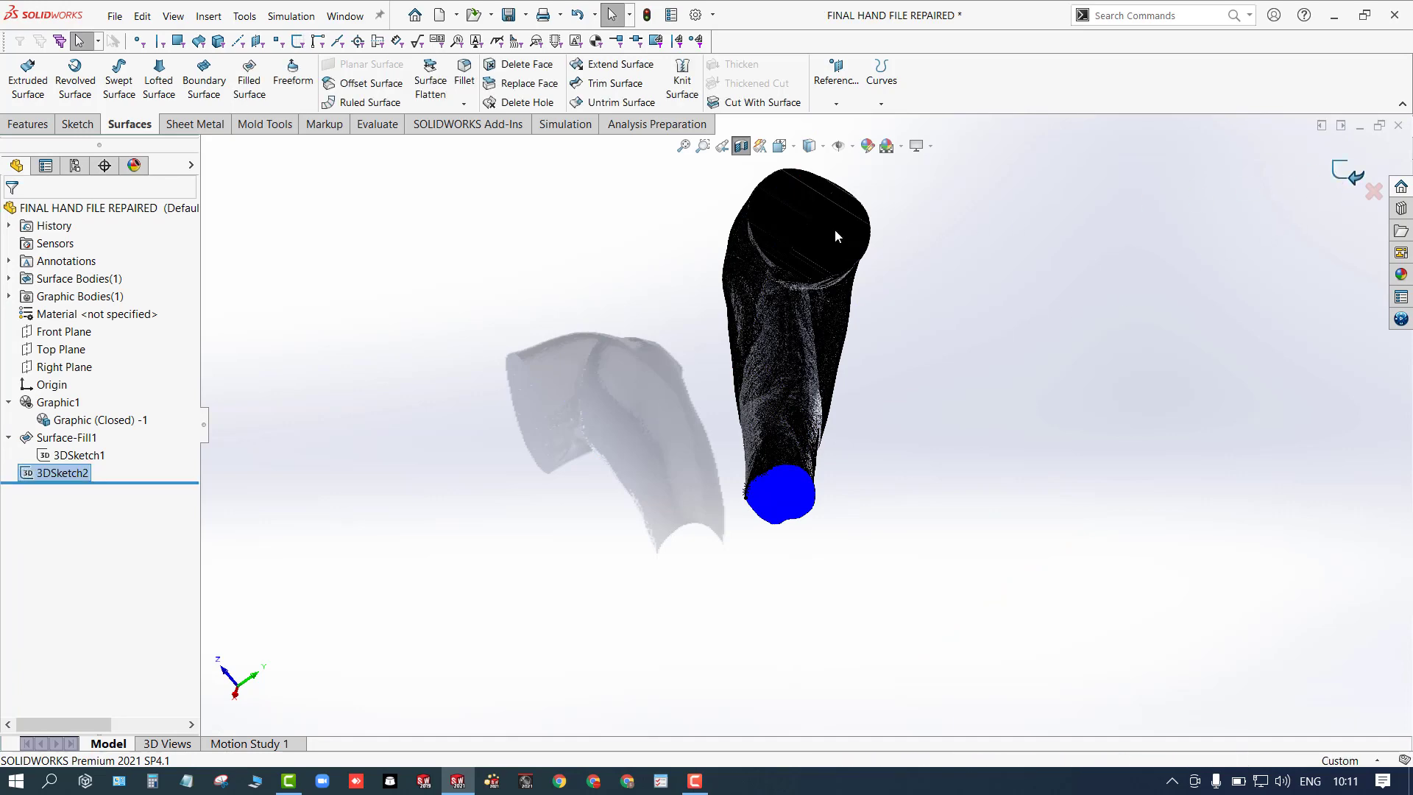
click(546, 409)
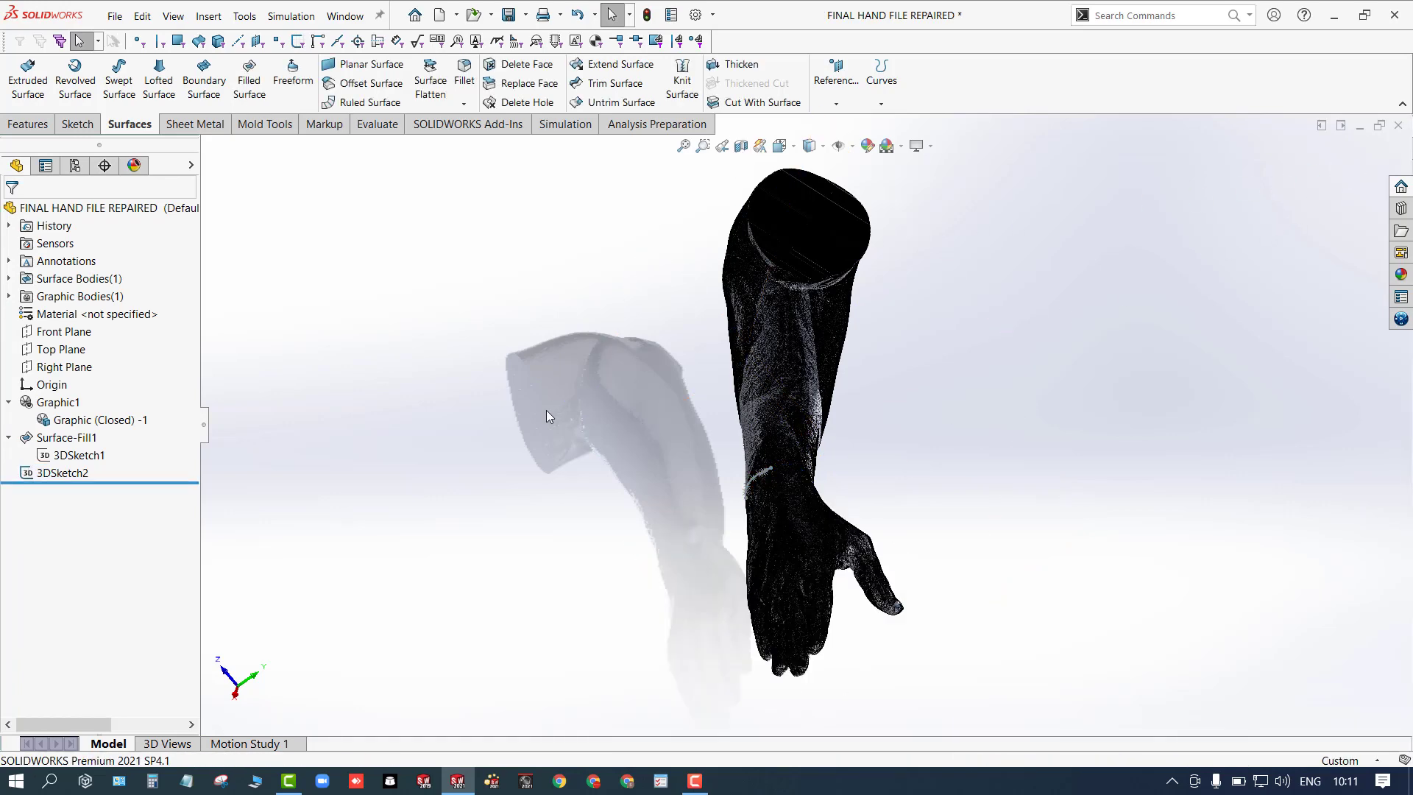
Step: Examine the complete arm mesh from the side, including its open upper end and the wrist
middle_drag(546, 409, 1198, 384)
scroll(853, 508, up, 3)
middle_drag(1163, 359, 788, 545)
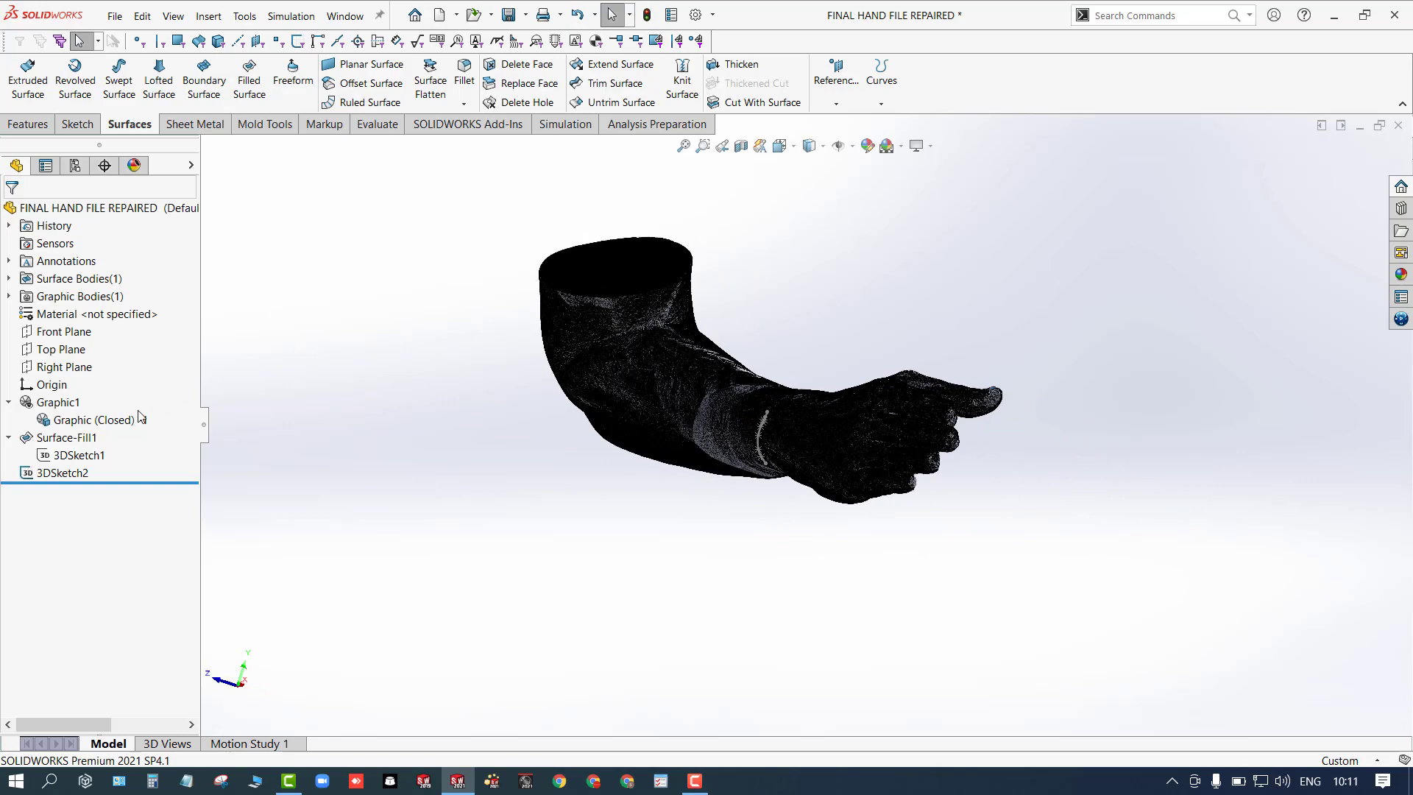
scroll(967, 335, down, 2)
scroll(636, 511, down, 1)
mouse_move(635, 510)
middle_down()
mouse_move(615, 520)
mouse_move(655, 528)
middle_up()
scroll(622, 574, up, 4)
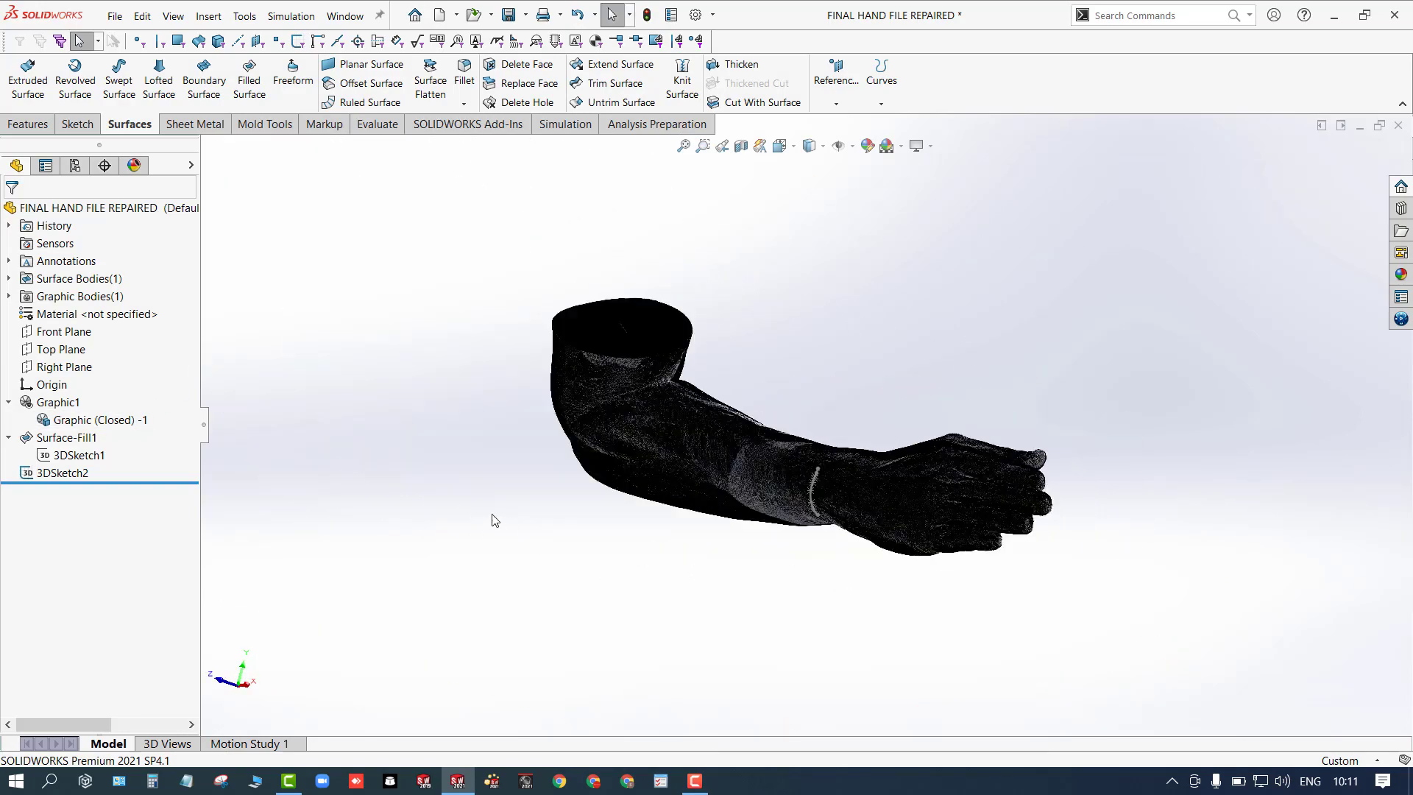